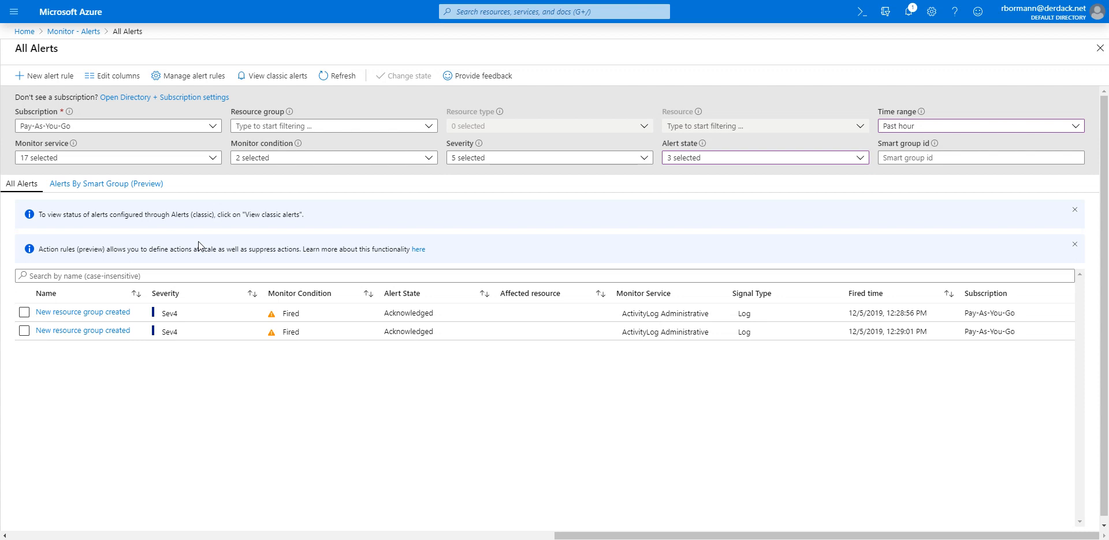
- Open the "New resource group created" alert rule from the alert rules list and view the action groups available to attach
left_click(180, 82)
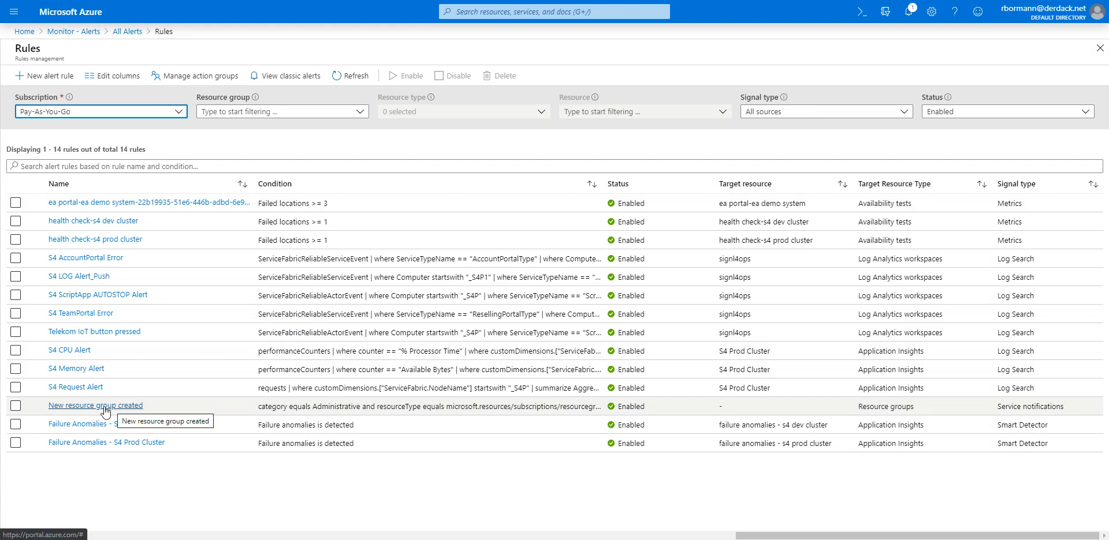
left_click(126, 407)
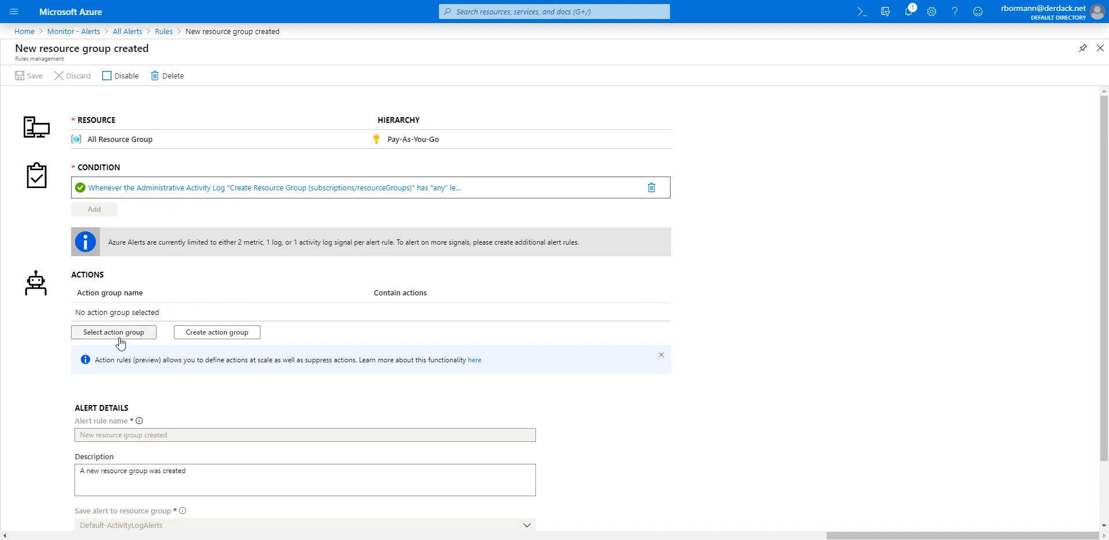
mouse_move(160, 313)
left_mouse_down()
mouse_move(74, 313)
mouse_move(174, 313)
left_mouse_up()
left_click(77, 316)
left_click(173, 314)
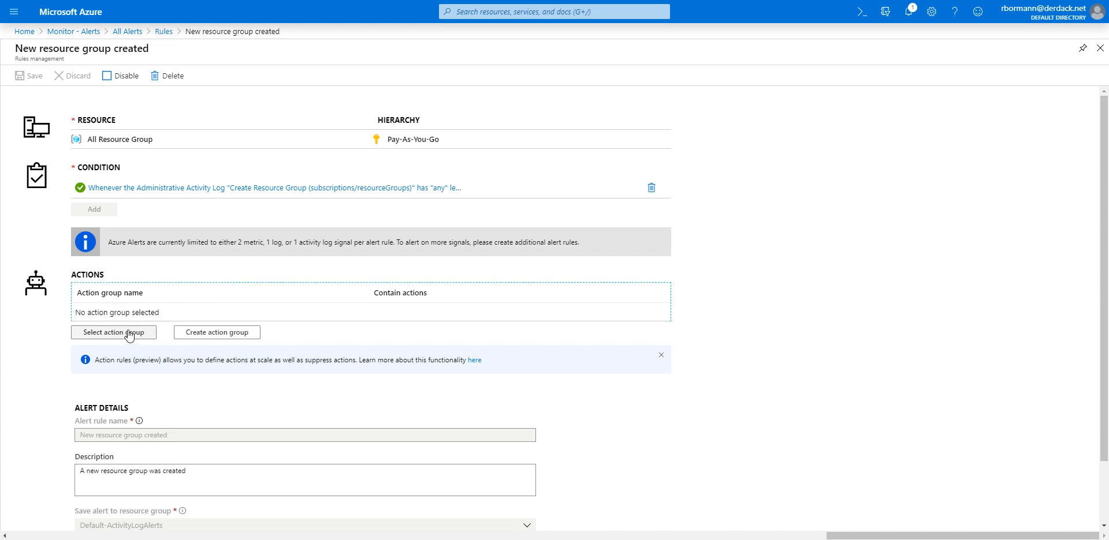
left_click(129, 333)
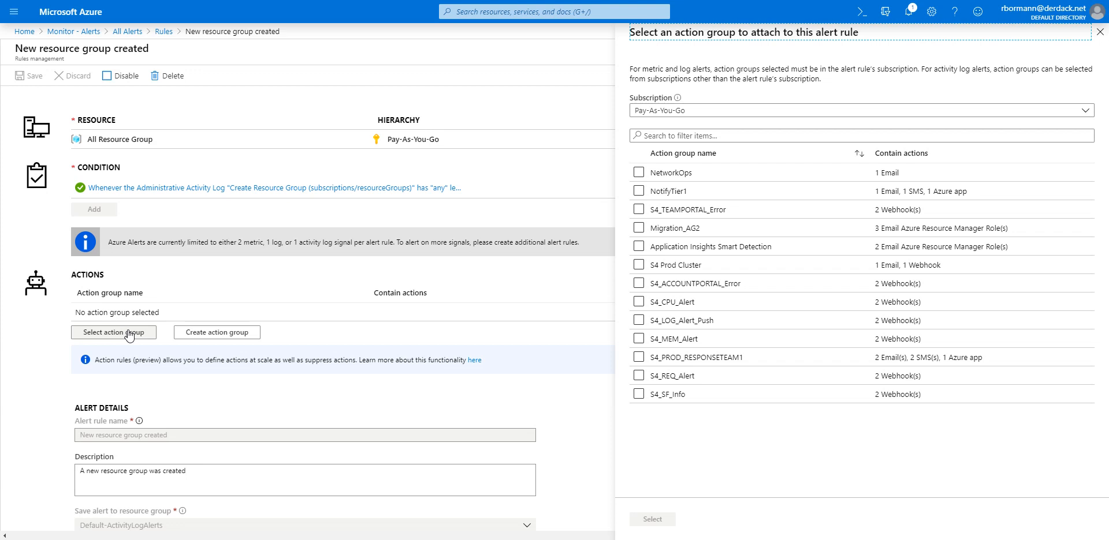
- Start a new action group for the rule and view the settings of a Webhook action without saving them
left_click(228, 333)
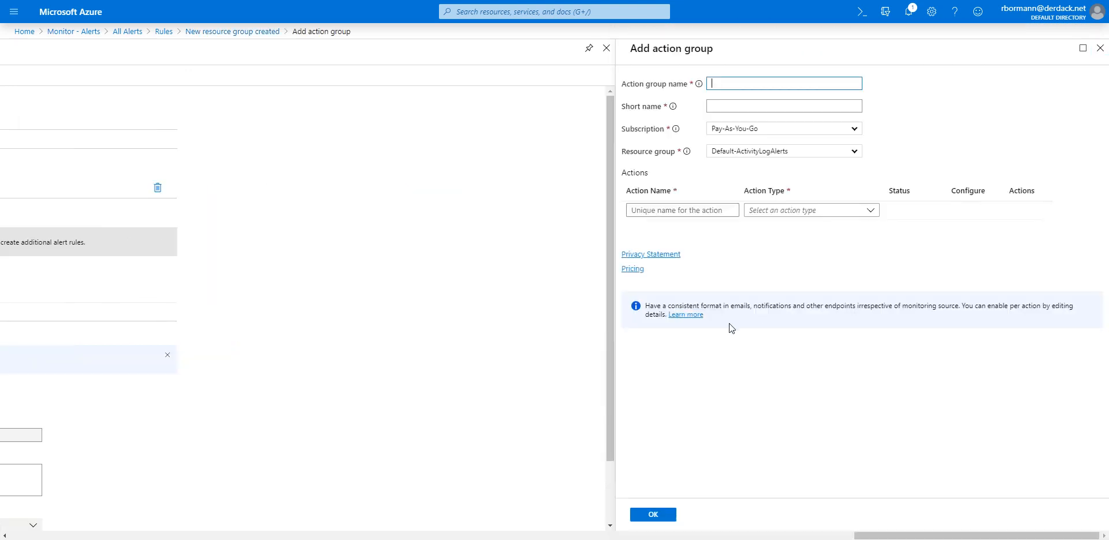
left_click(874, 214)
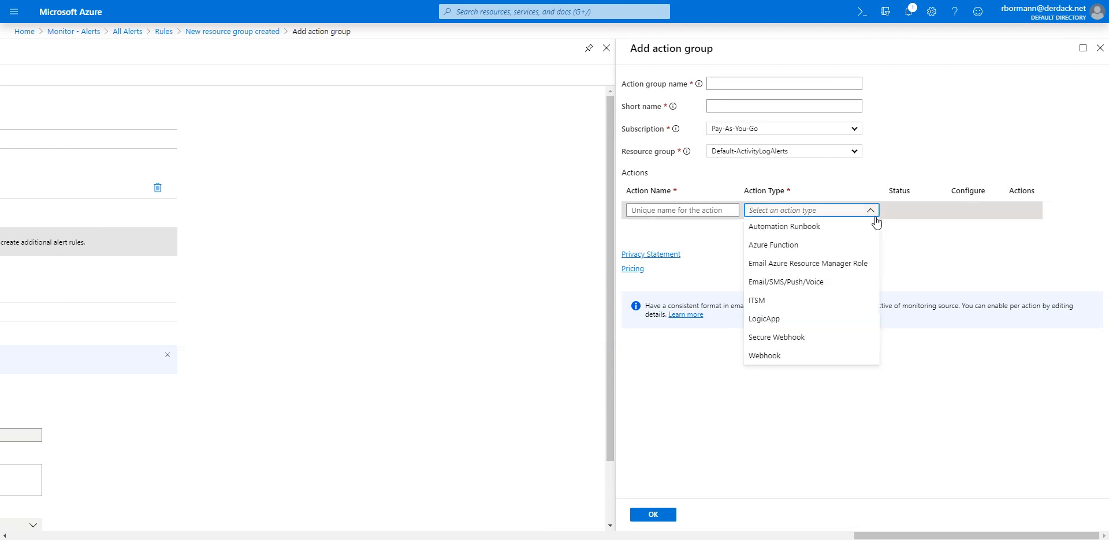
left_click(786, 356)
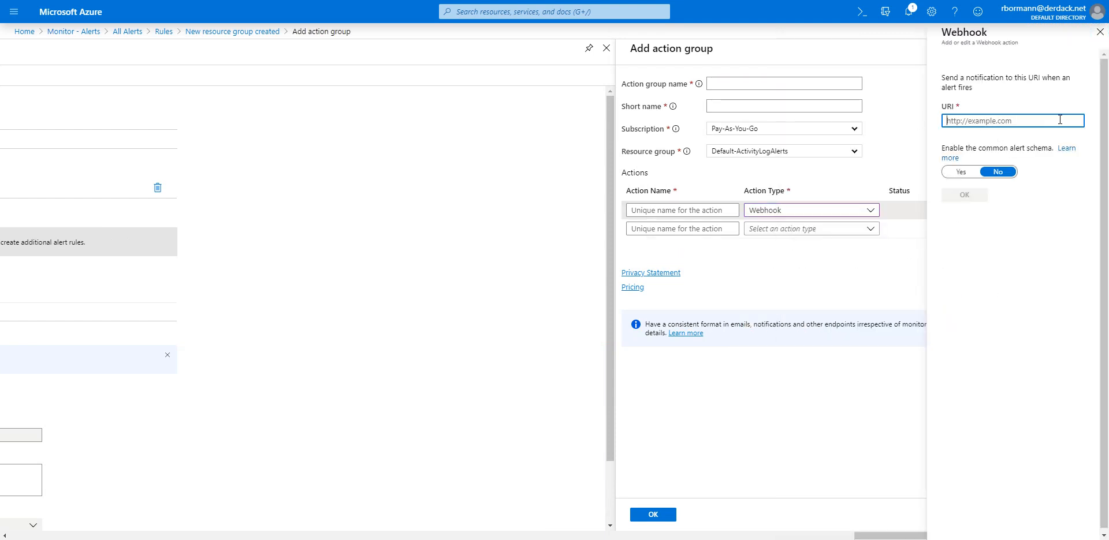
left_click(1100, 32)
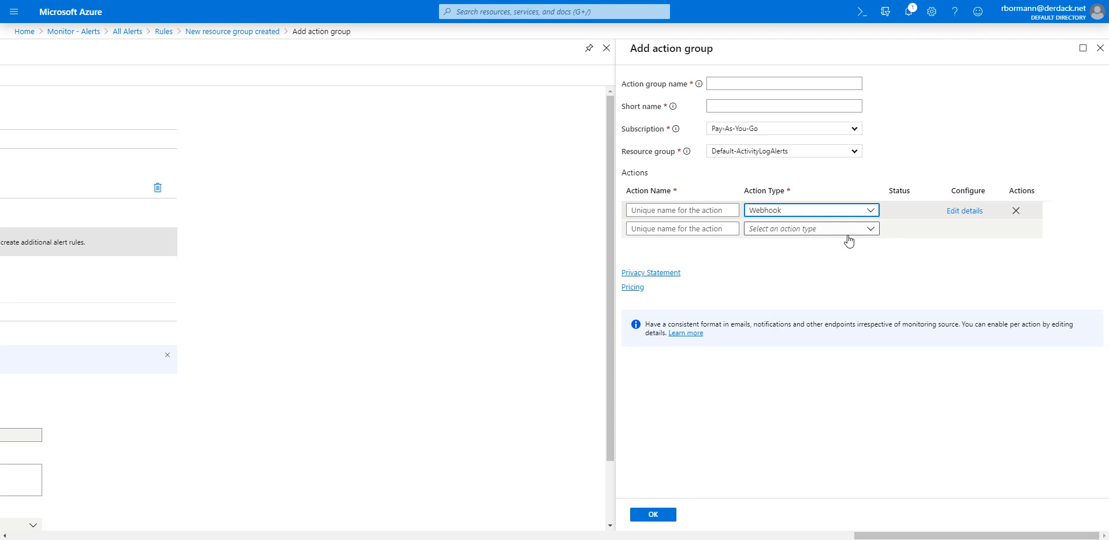
- Change the action type to Email/SMS/Push/Voice to view its settings, remove that action and abandon the new action group
left_click(871, 210)
left_click(815, 283)
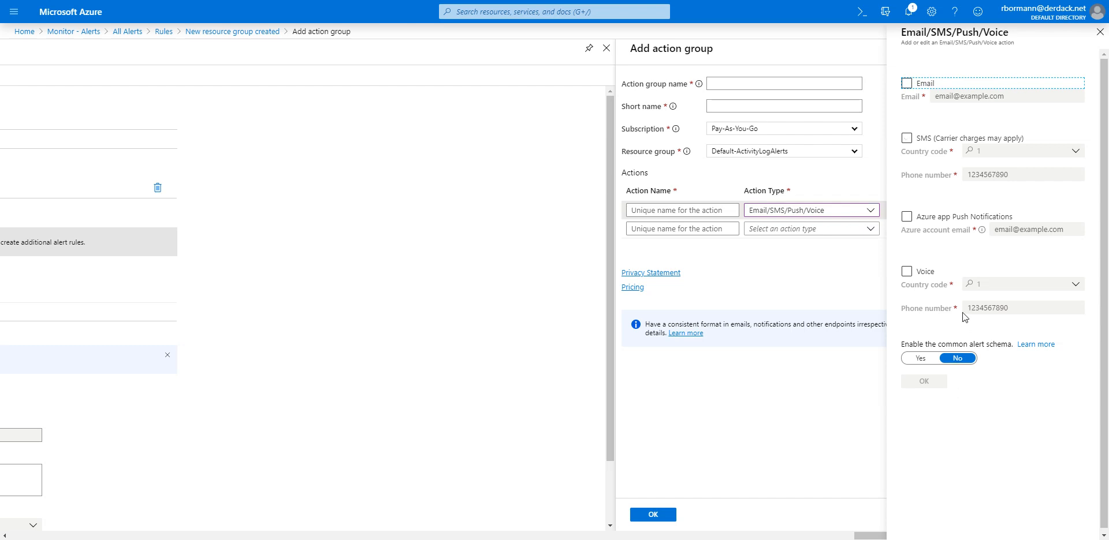
left_click(1099, 33)
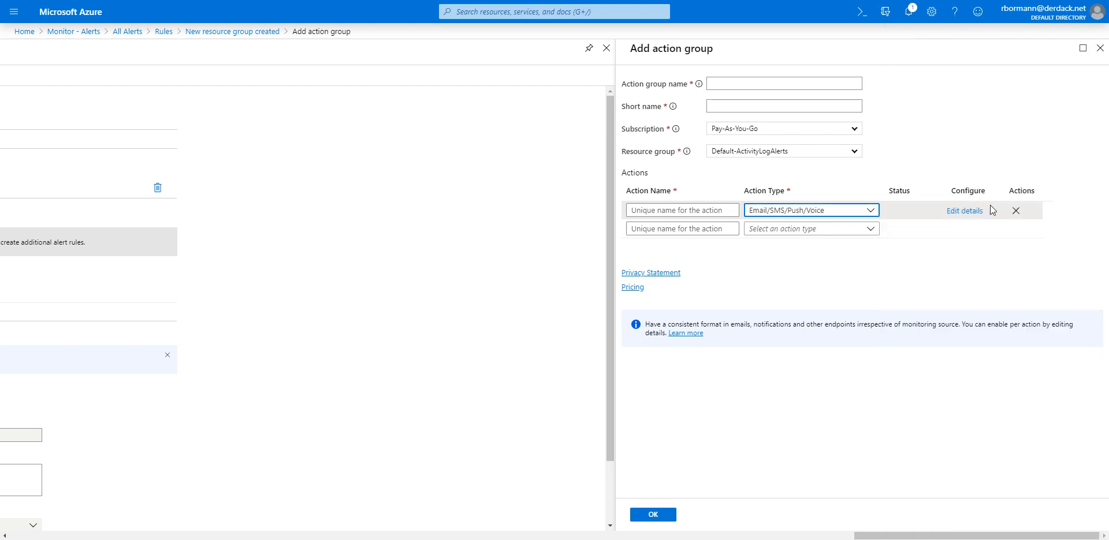
left_click(1017, 212)
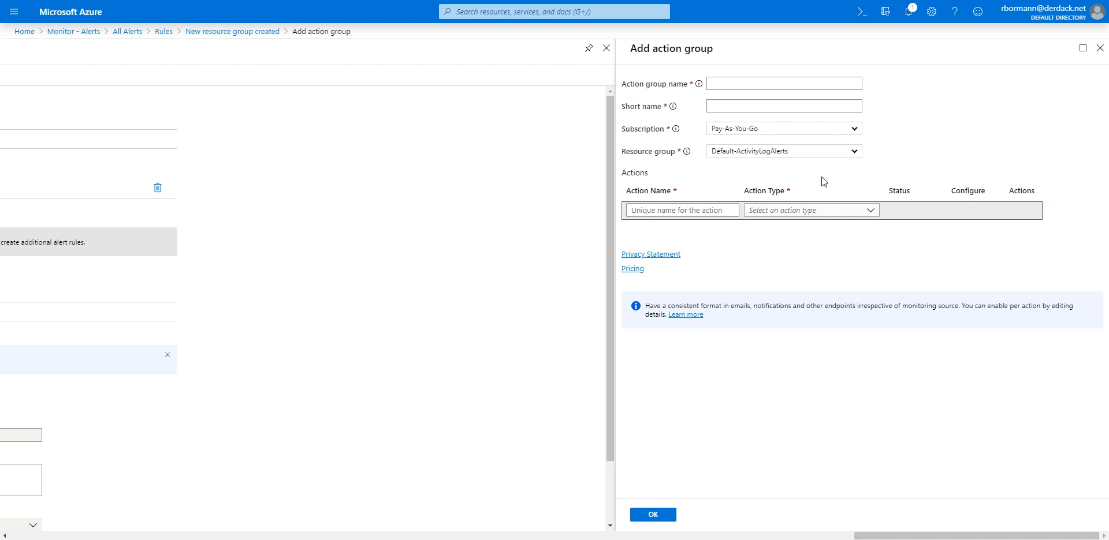
left_click(1099, 47)
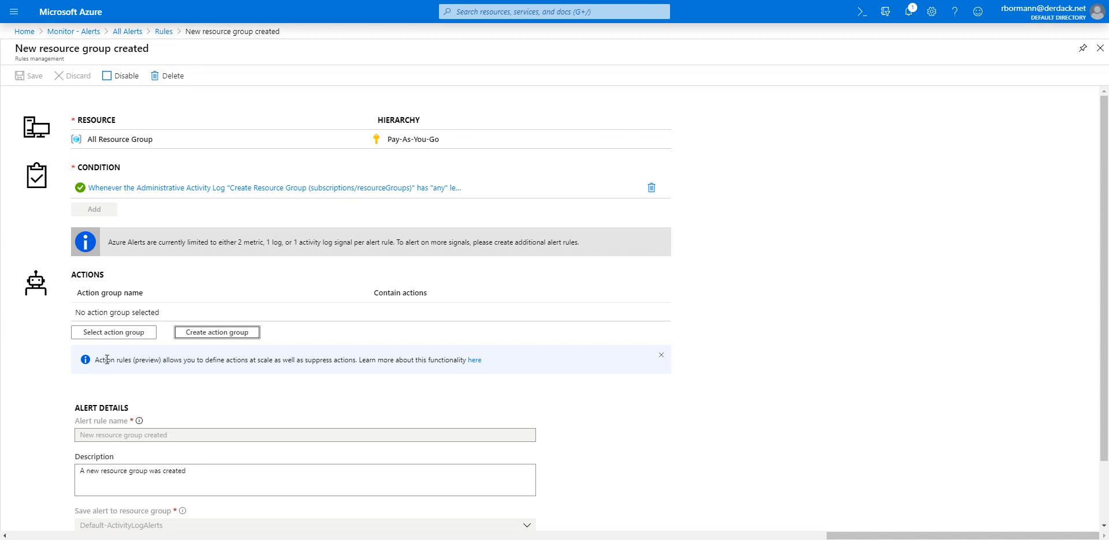
- Check the rule's action group assignment, return to the All Alerts list and bring up the SIGNL4 mobile app
left_click_drag(164, 312, 72, 313)
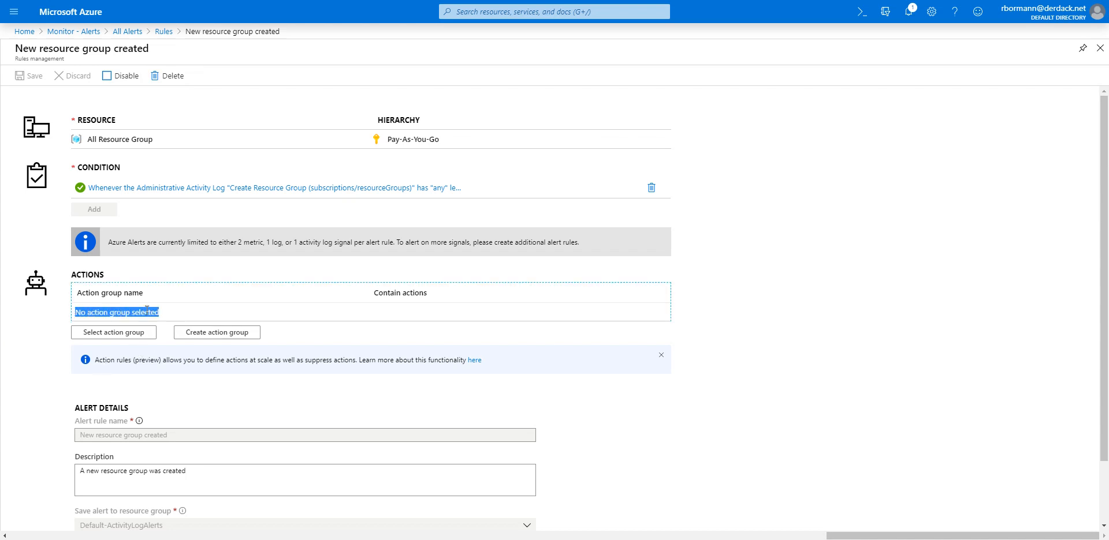
left_click(175, 310)
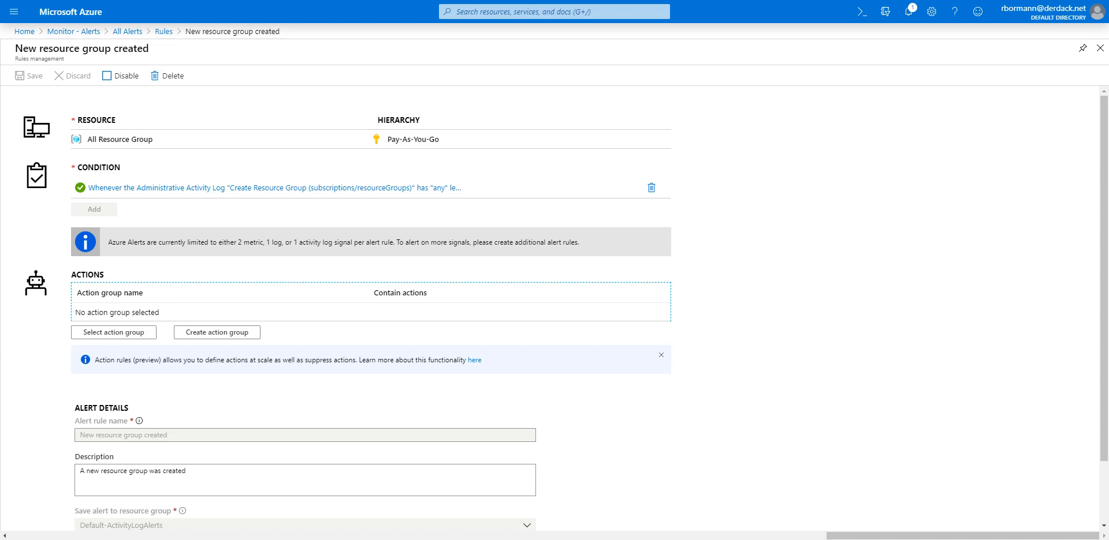
left_click(127, 31)
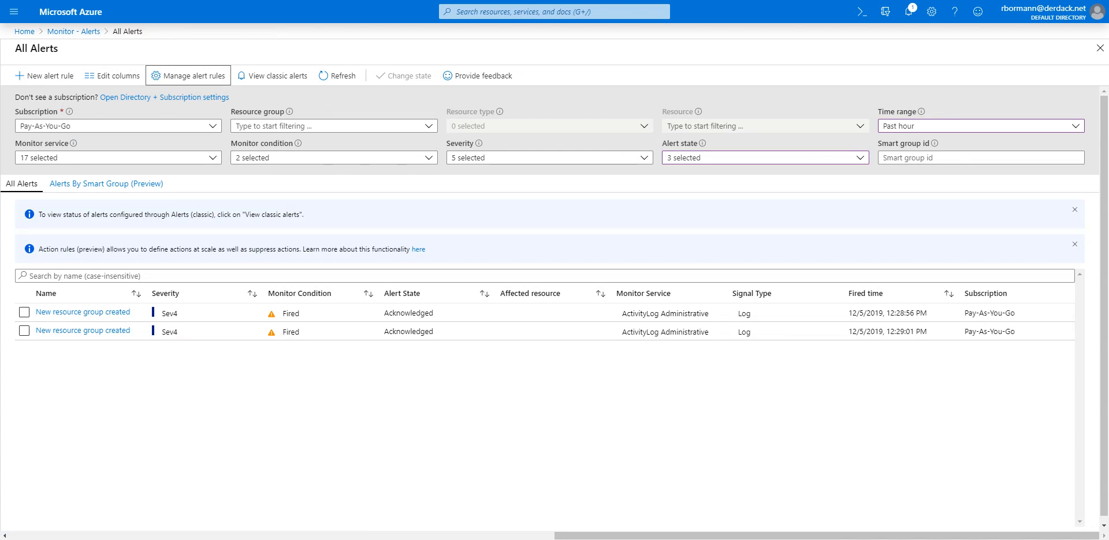
left_click(497, 539)
left_click(537, 513)
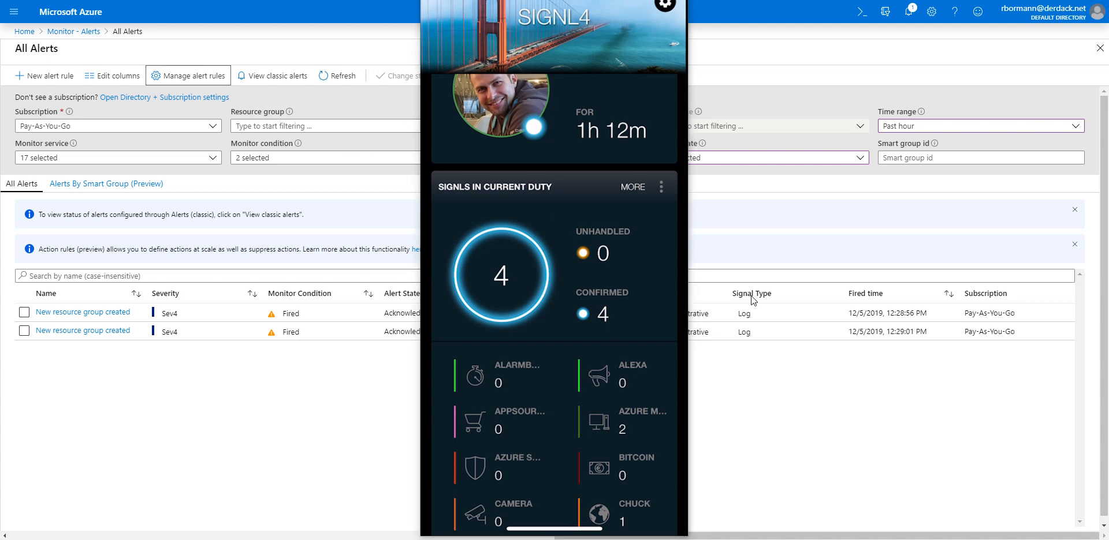
- Switch to the Apps page of the SIGNL4 web portal and open the Azure Monitor Connector template to create an instance
left_click(673, 17)
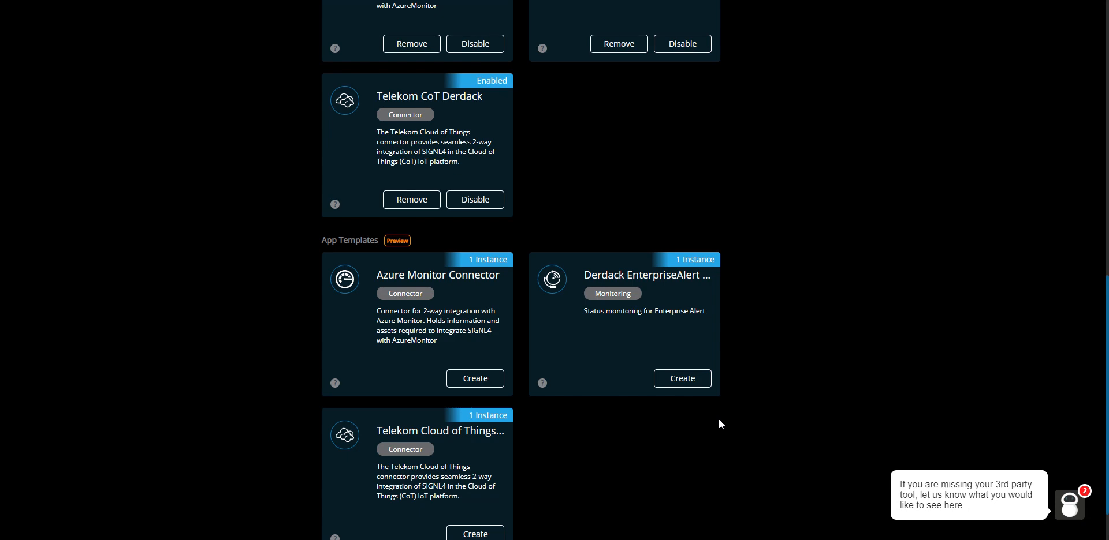
scroll(718, 420, "up", 10)
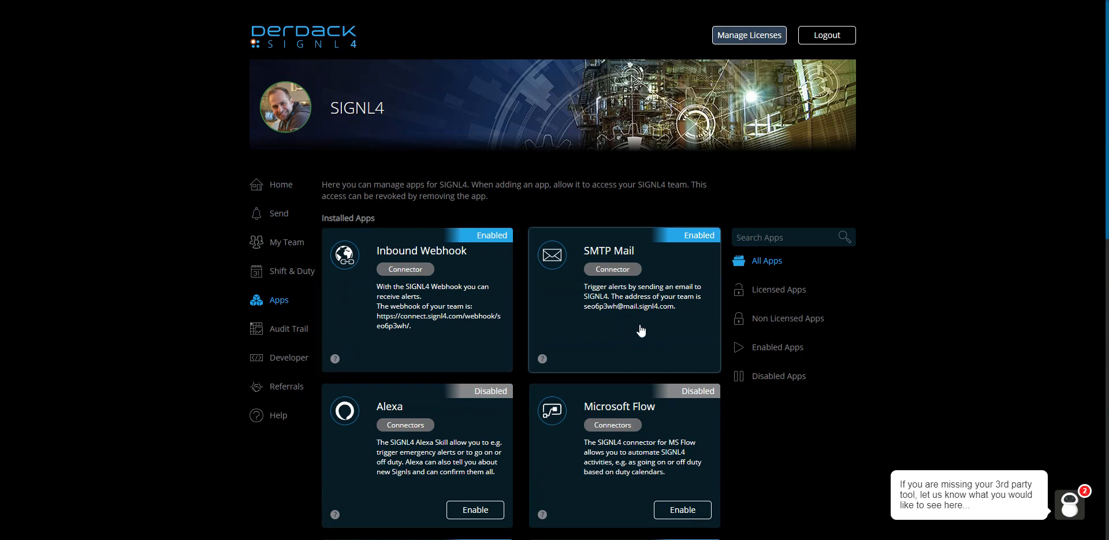
scroll(638, 330, "down", 4)
scroll(638, 329, "down", 7)
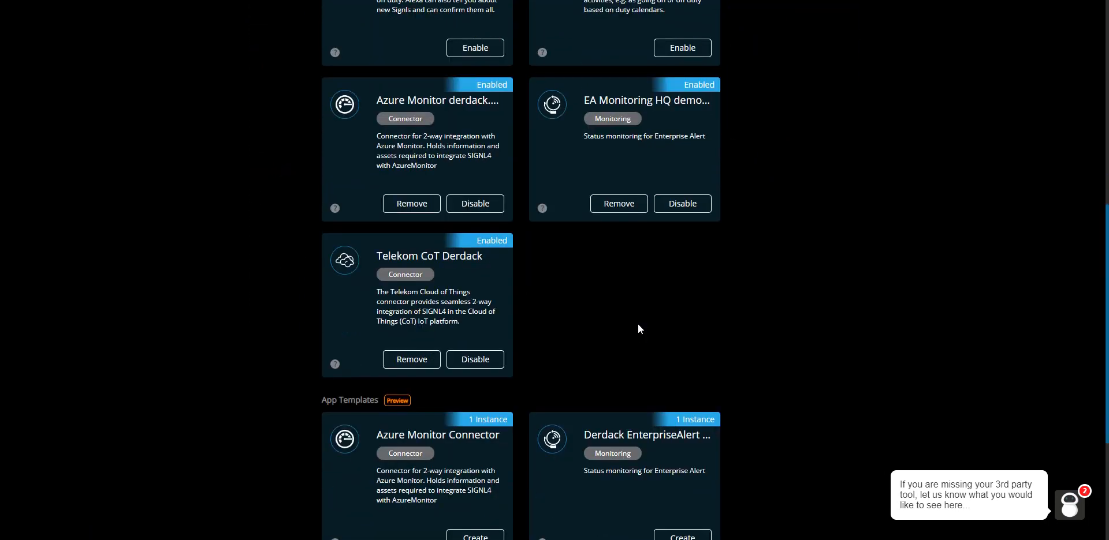
scroll(629, 330, "down", 1)
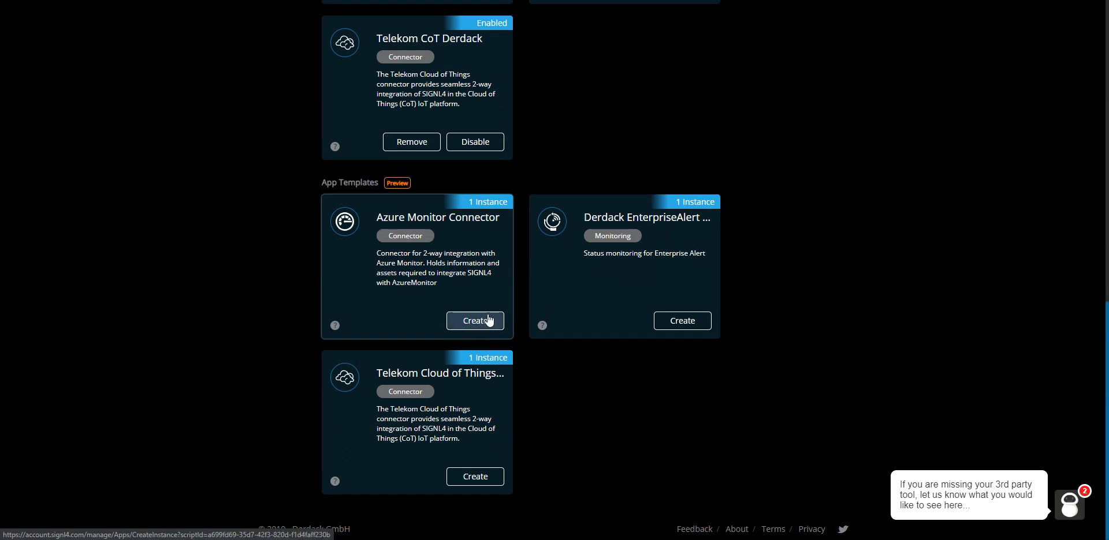
left_click(480, 281)
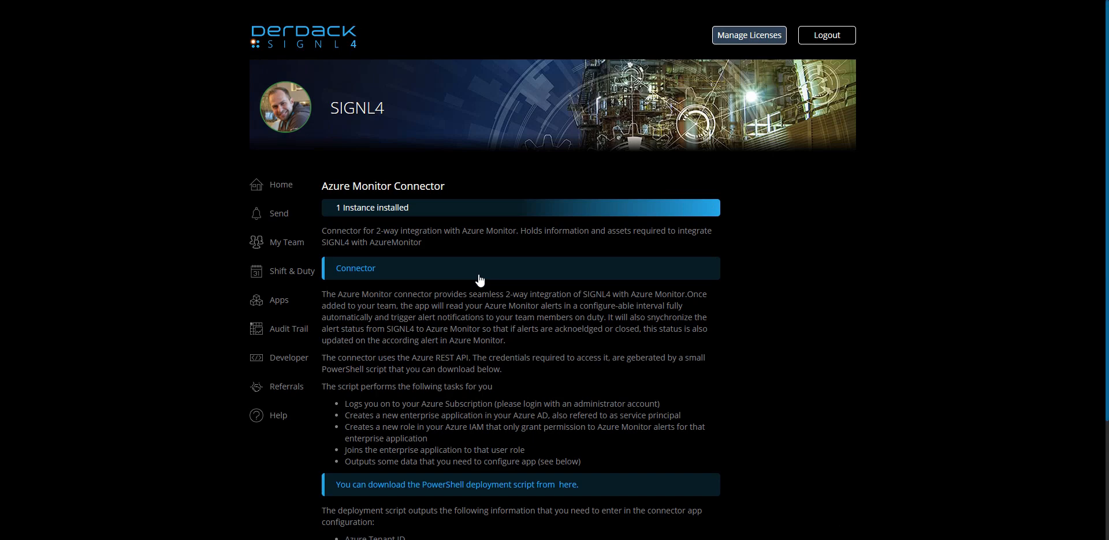
- Read the Azure Monitor Connector description, including the script's tasks and the PowerShell deployment script download link
scroll(480, 281, "down", 2)
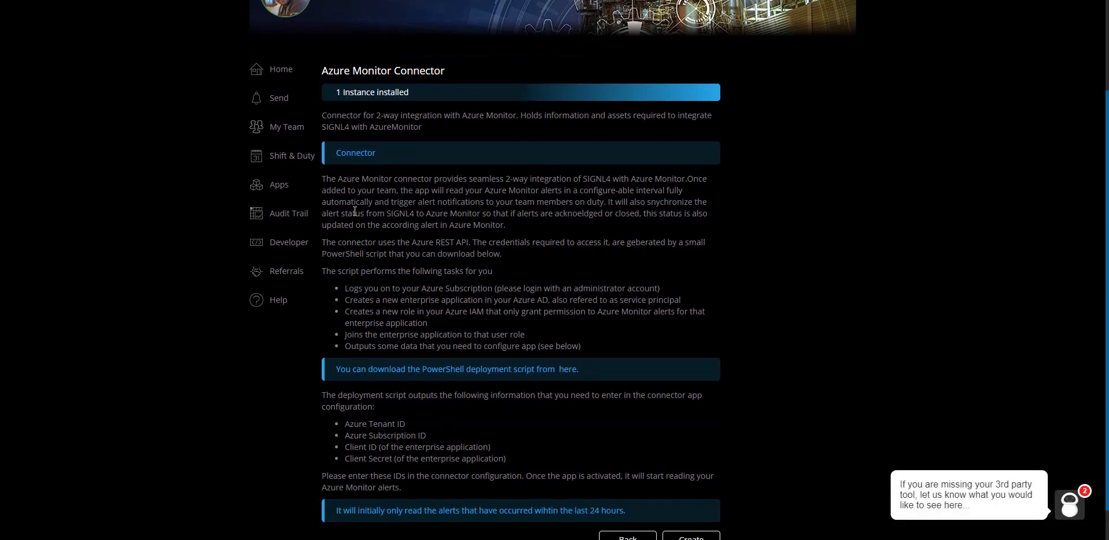
scroll(354, 212, "down", 1)
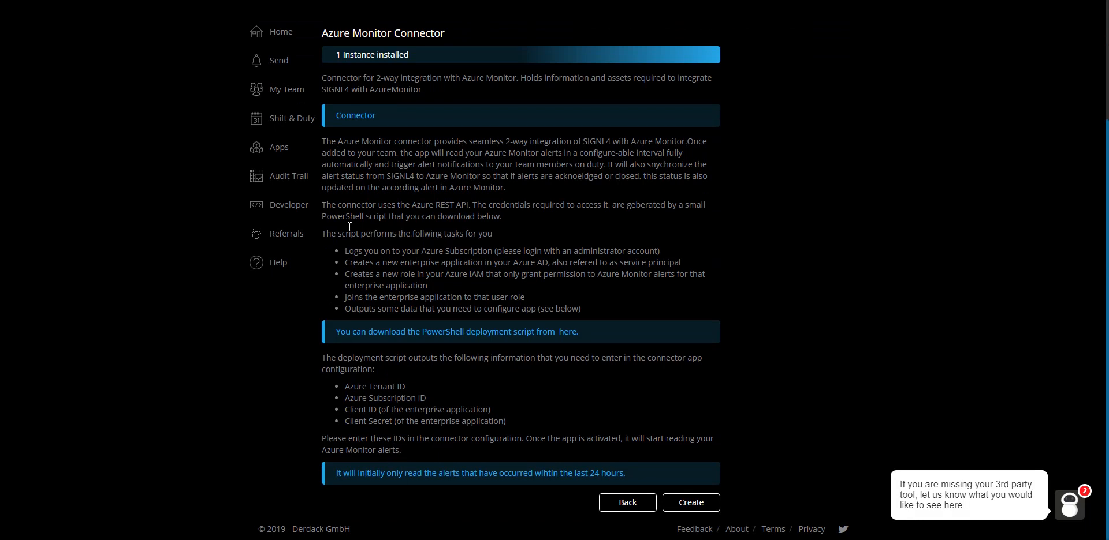
left_click_drag(326, 233, 495, 237)
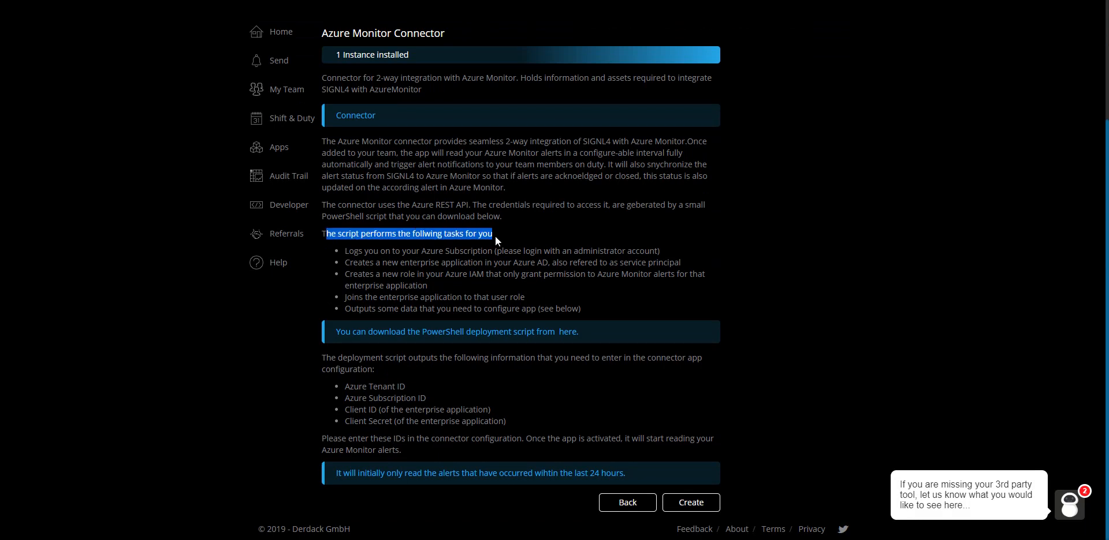
right_click(570, 334)
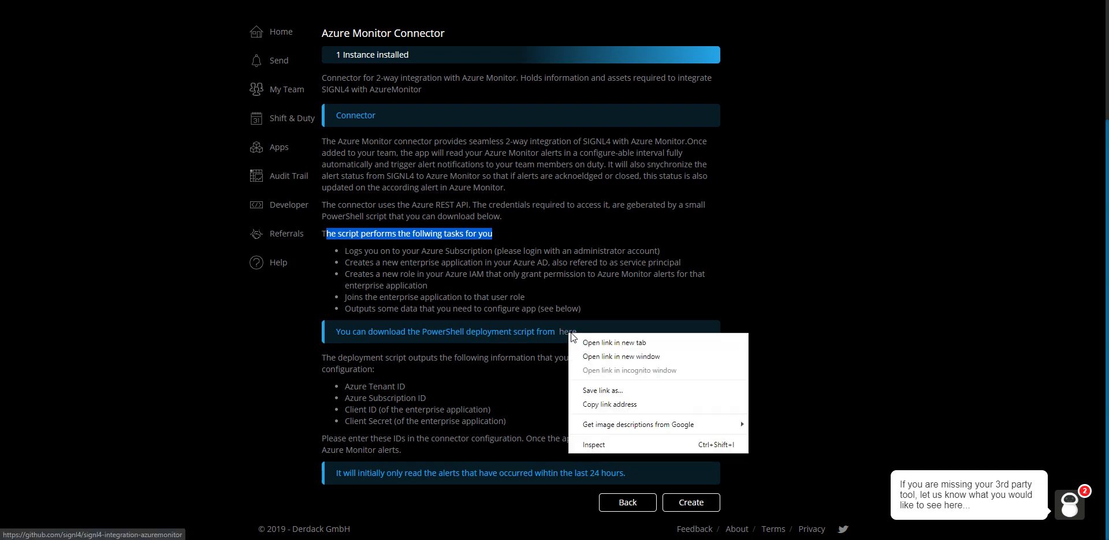
left_click(611, 273)
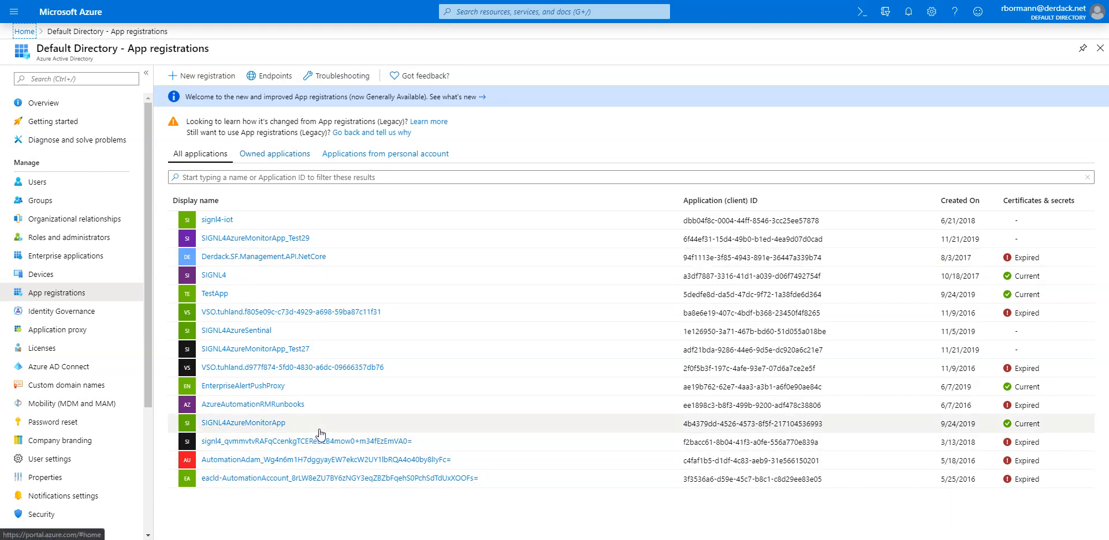
- Switch to the Azure app registrations and open SIGNL4AzureMonitorApp to view its overview
left_click(230, 426)
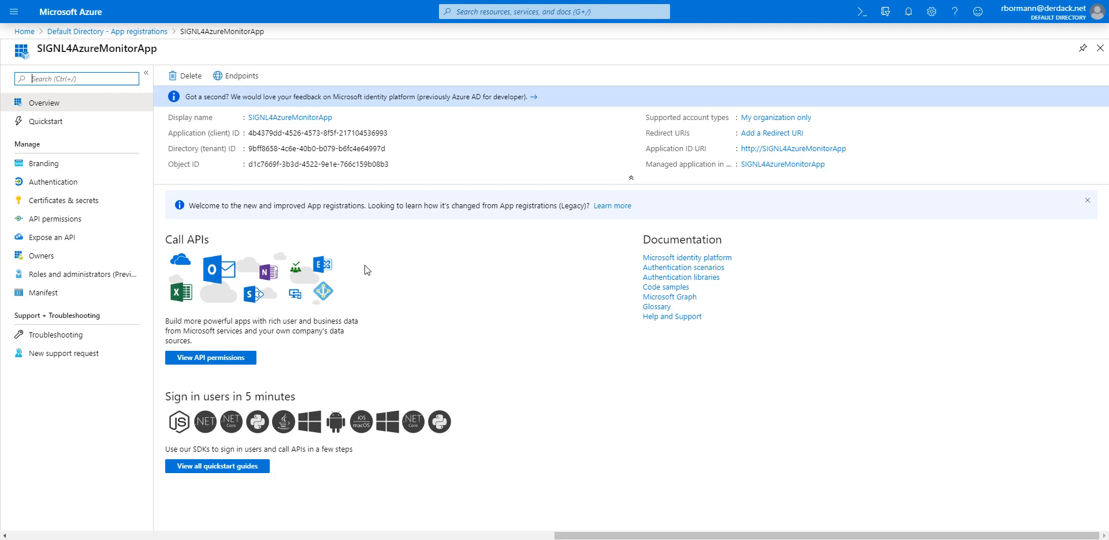
mouse_move(369, 135)
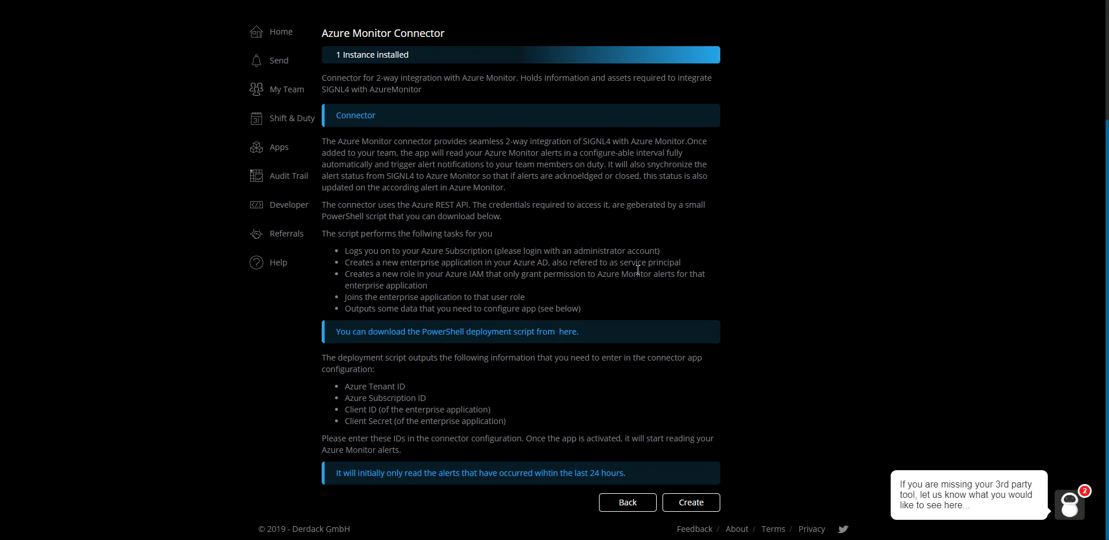
- Examine the SIGNL4AzureMonitorApp role assignment on the Pay-As-You-Go subscription and view the permissions of "Azure Monitor access for 3rd party systems"
left_click_drag(376, 276, 467, 276)
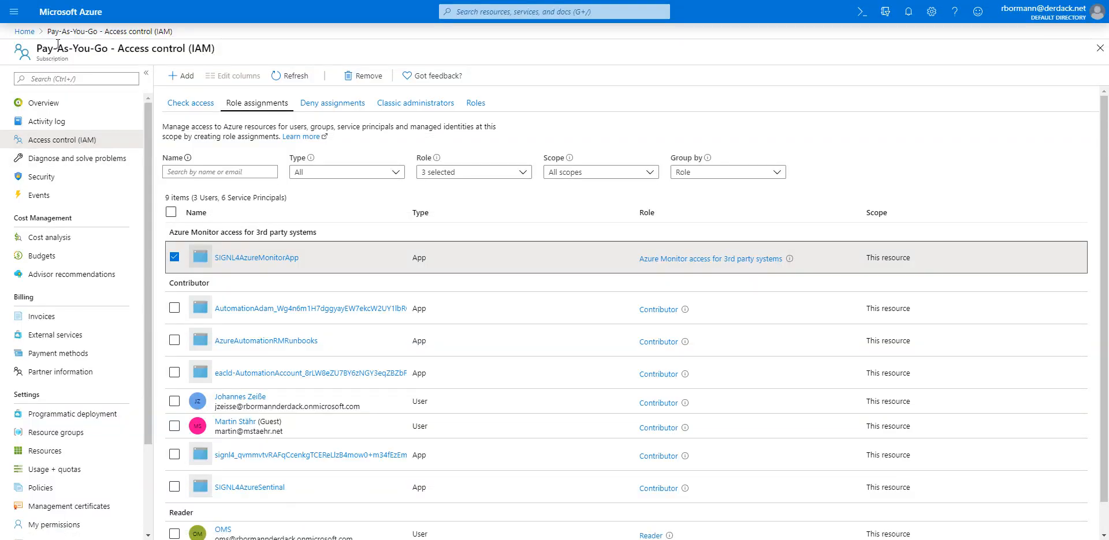
left_click_drag(36, 49, 115, 51)
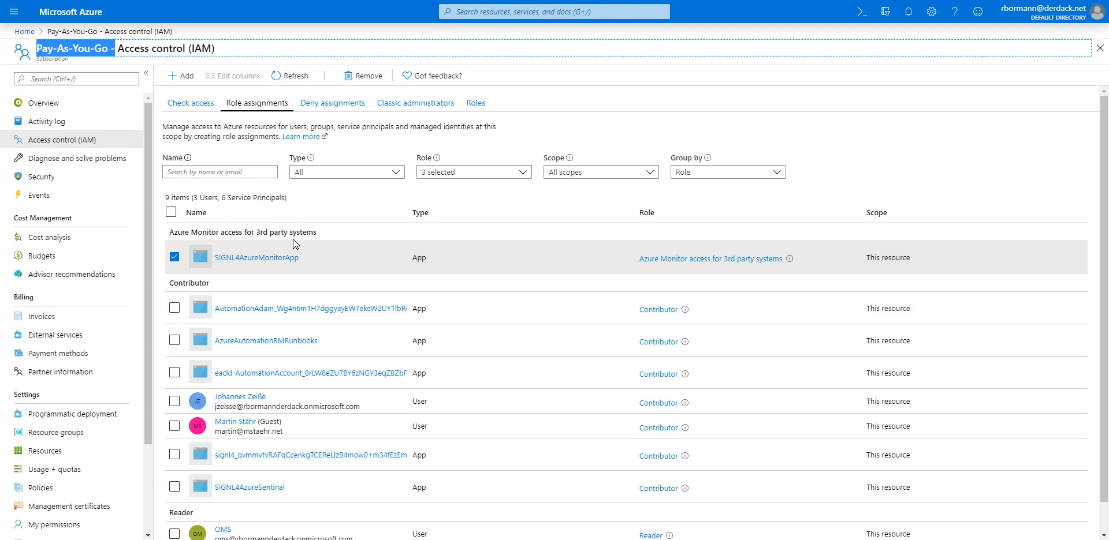
left_click_drag(328, 254, 218, 254)
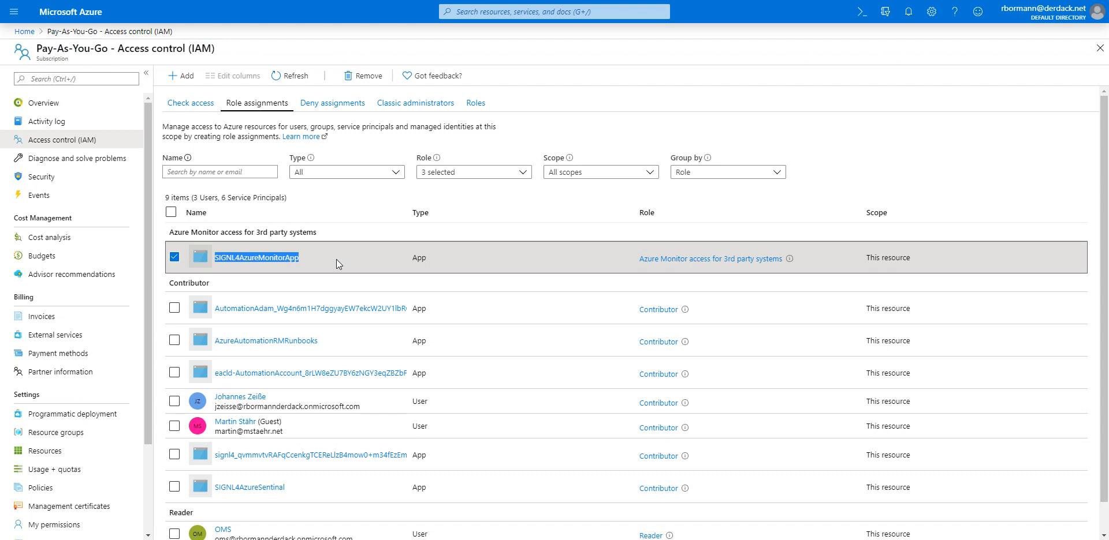
left_click(358, 225)
left_click_drag(314, 233, 169, 232)
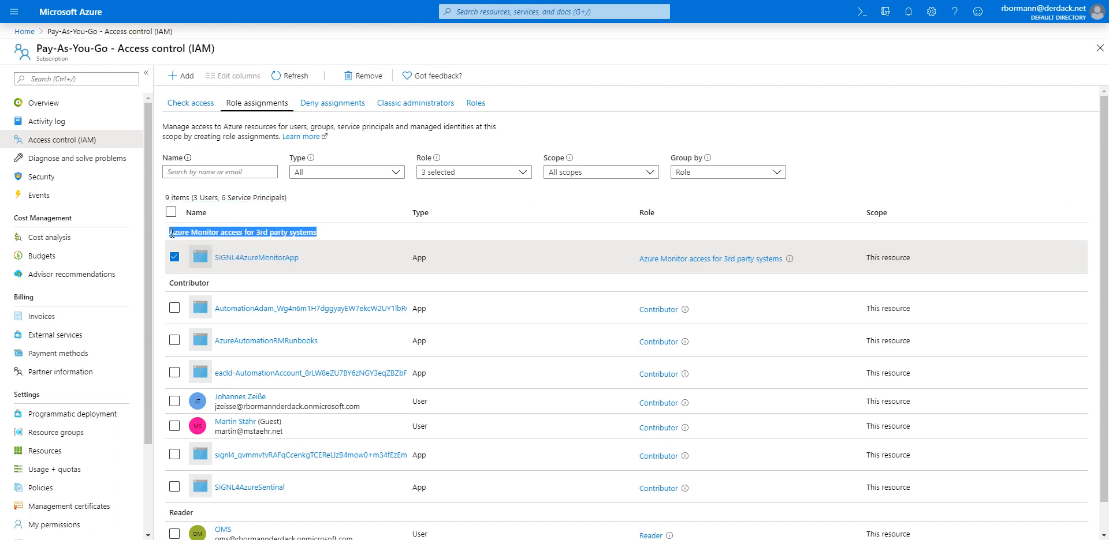
left_click(316, 234)
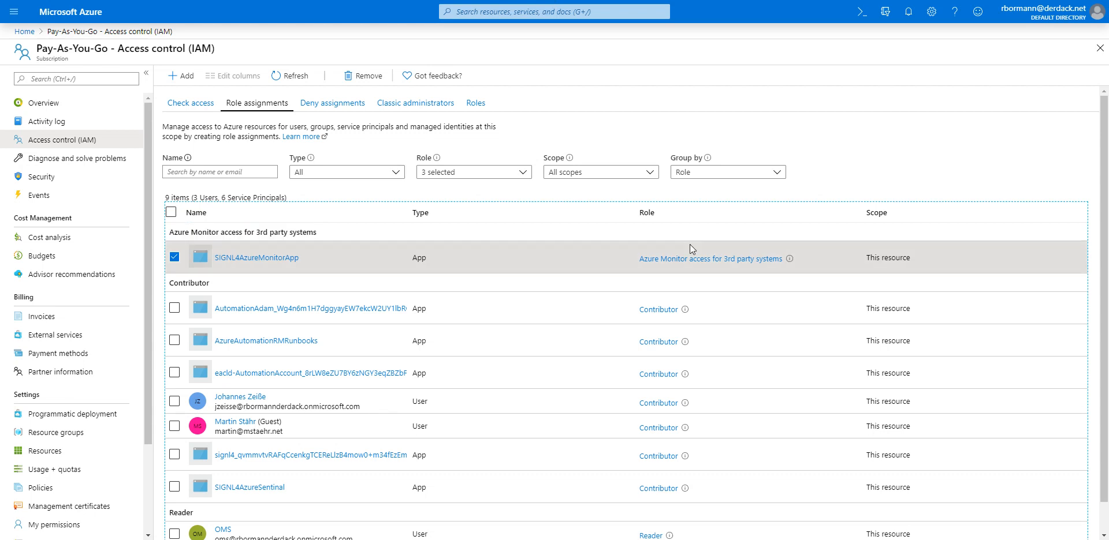
left_click(712, 263)
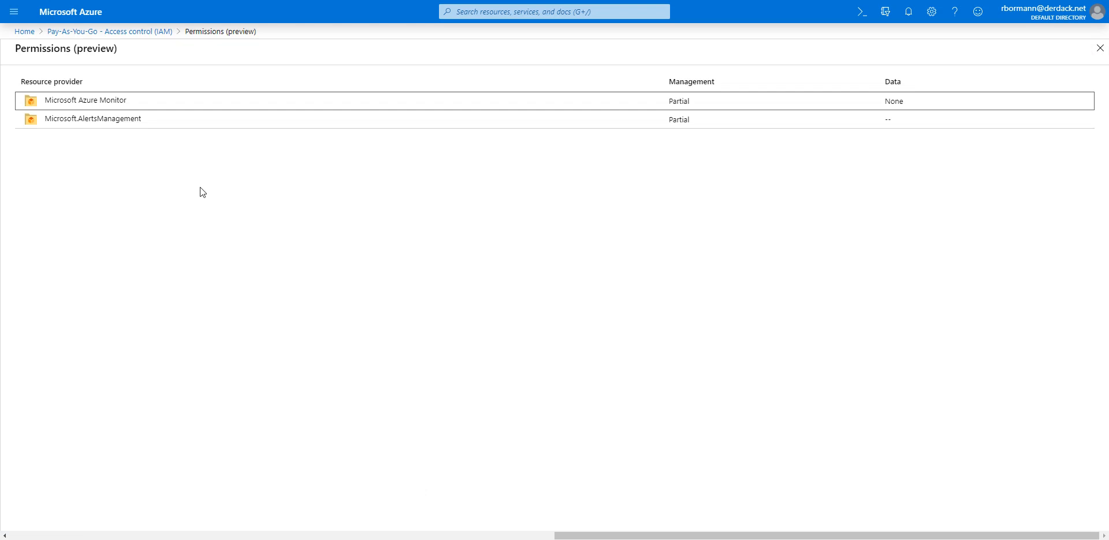
left_click_drag(129, 101, 33, 104)
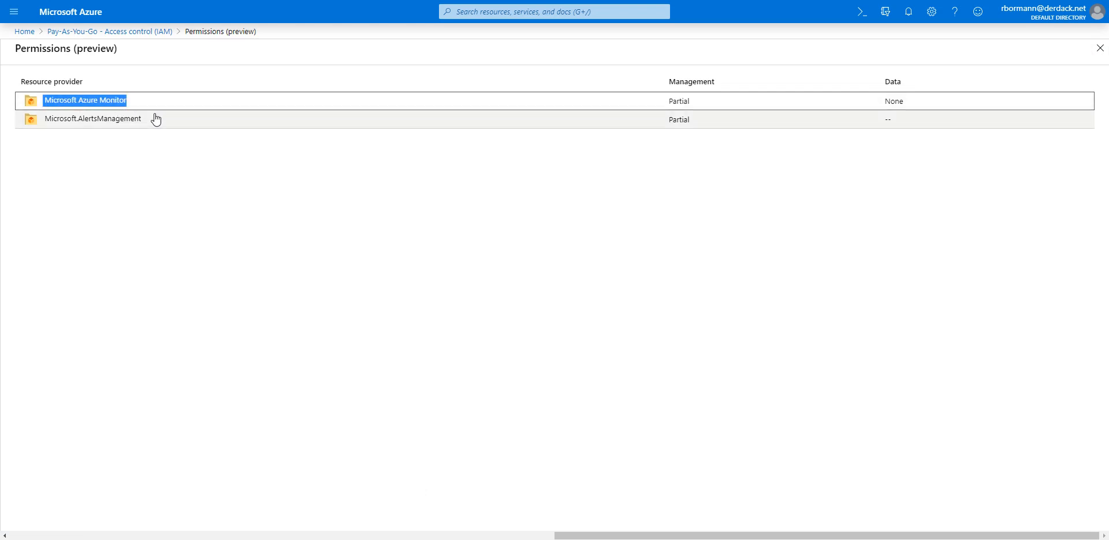
- Examine the Microsoft Azure Monitor and Microsoft.AlertsManagement resource providers covered by the role's permissions
left_click(193, 216)
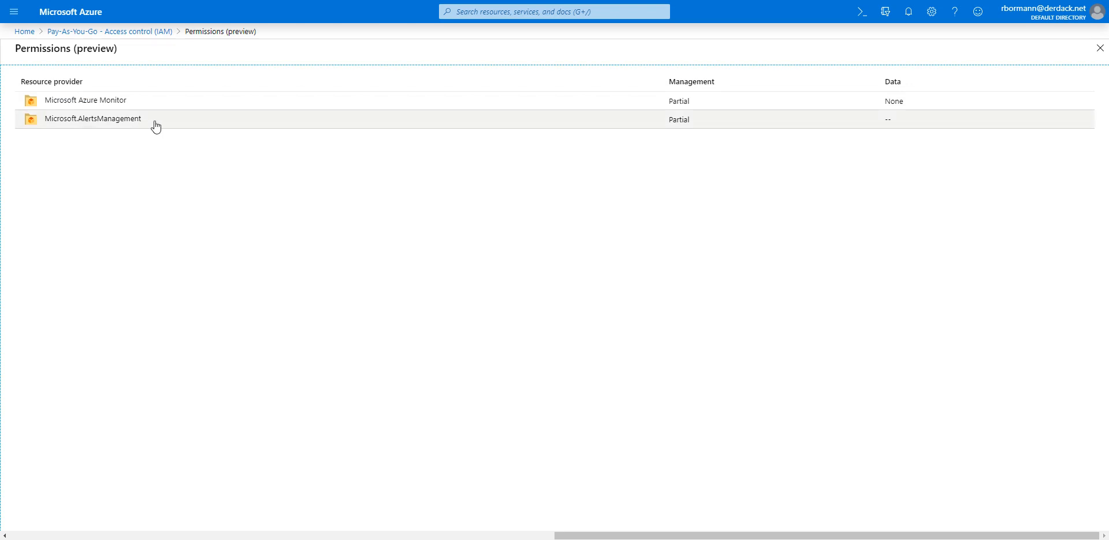
left_click_drag(154, 123, 48, 122)
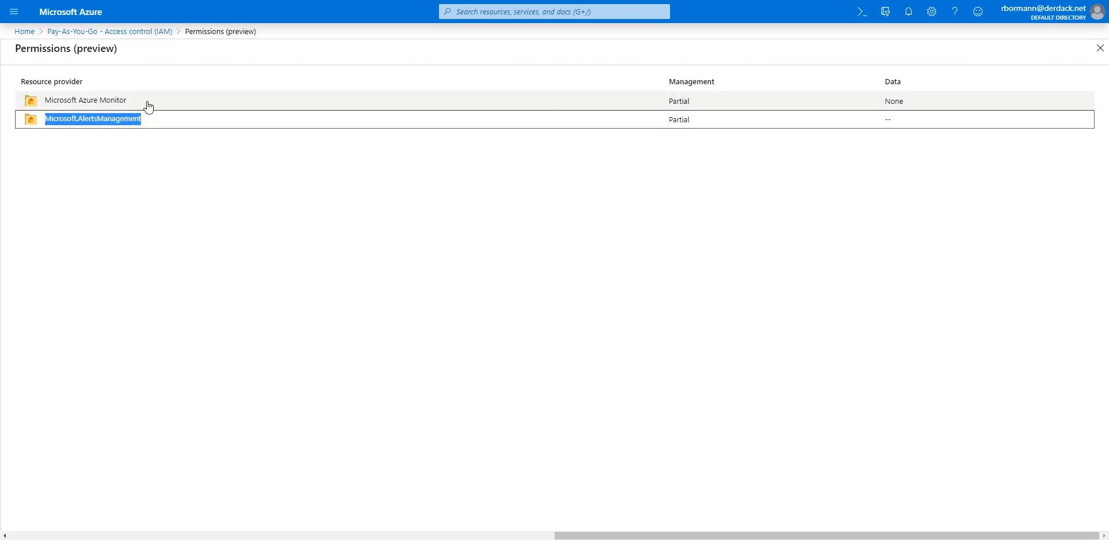
left_click_drag(144, 103, 41, 99)
left_click(131, 195)
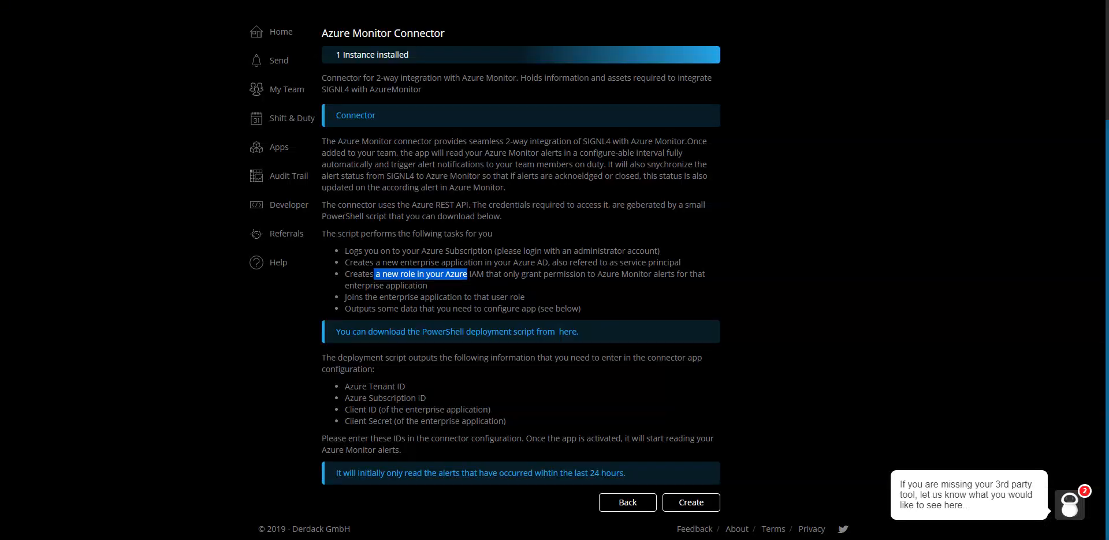
- Switch to the SIGNL4 portal, open the deployment script link in a new tab and open registerSIGNL4Client.ps1 in the GitHub repository
right_click(567, 332)
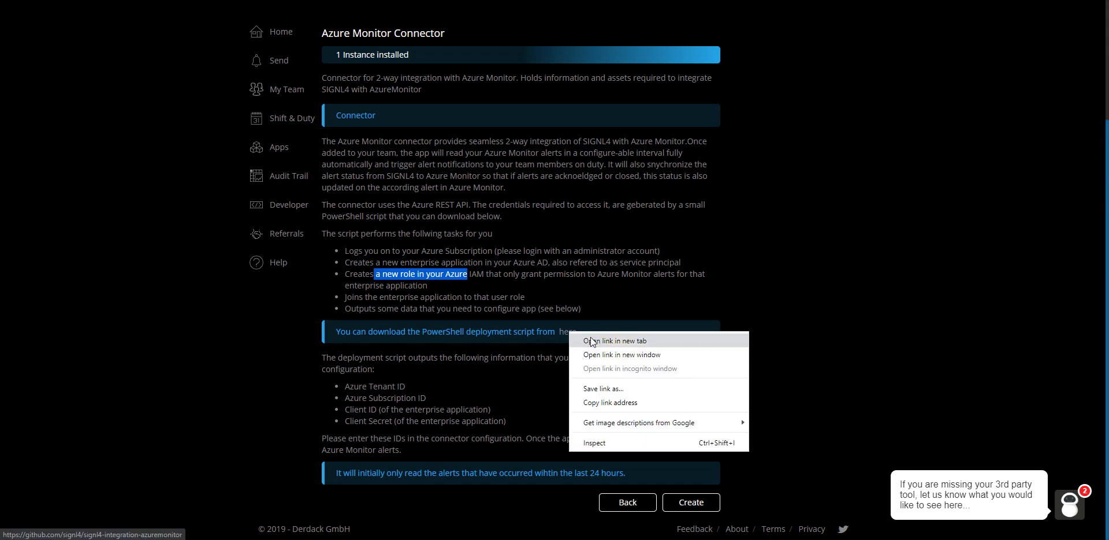
left_click(590, 337)
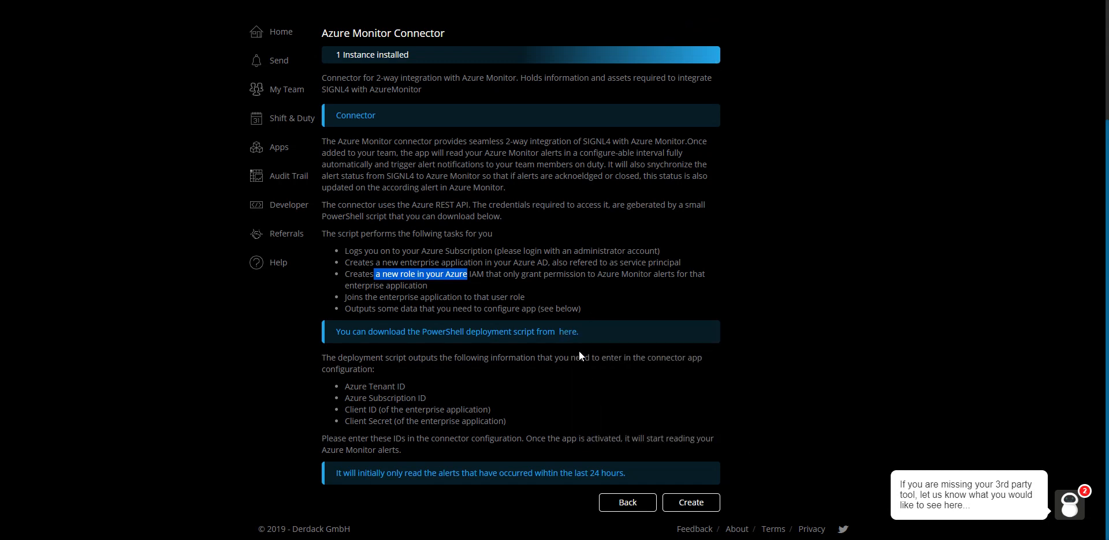
key("ctrl+Tab")
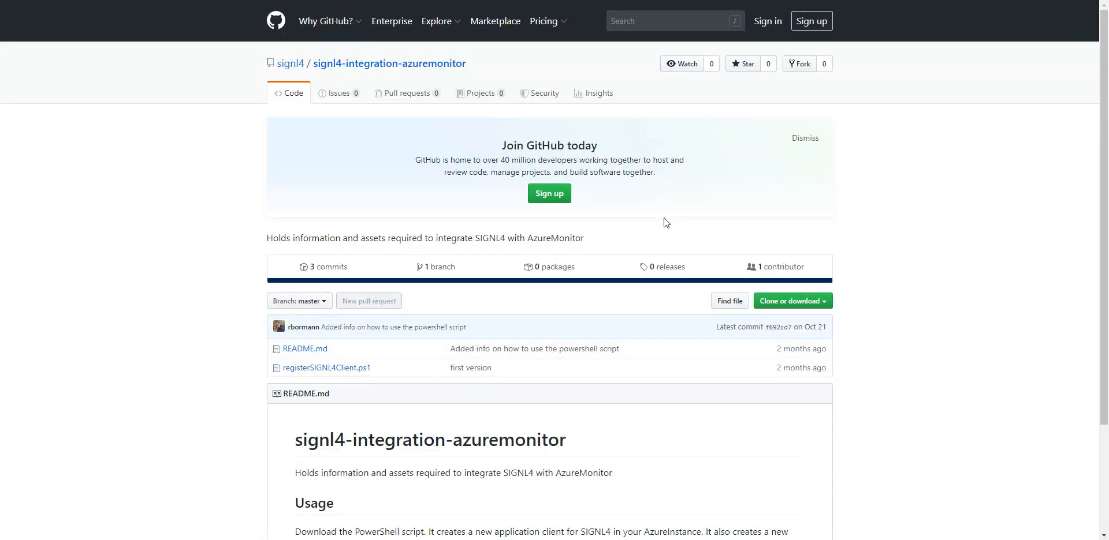
left_click(314, 368)
- Read the script's Azure login, subscription selection and service principal creation code, highlighting the New-AzADServicePrincipal command
scroll(964, 252, "down", 3)
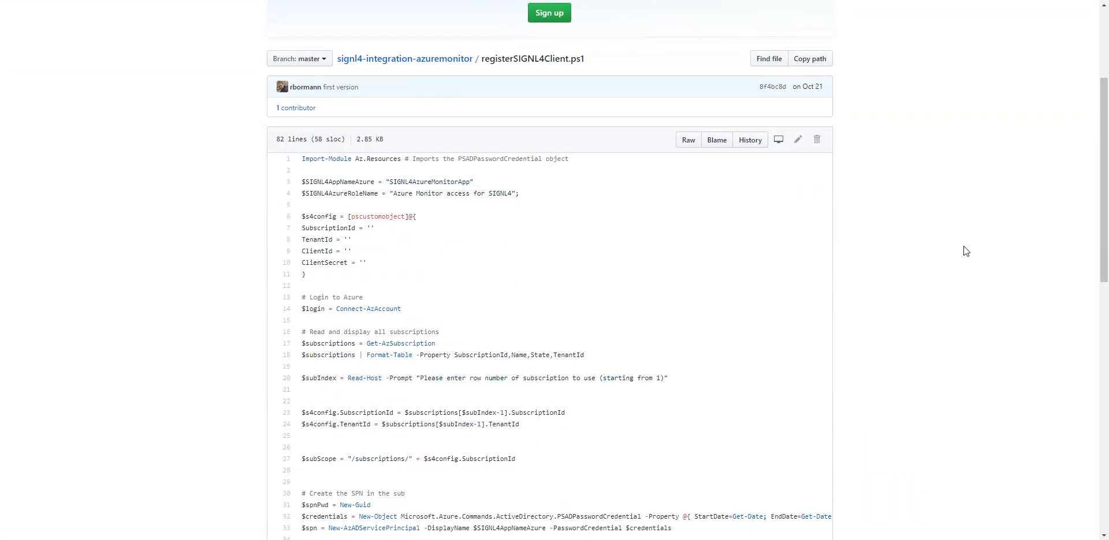
scroll(963, 251, "down", 3)
scroll(625, 243, "down", 1)
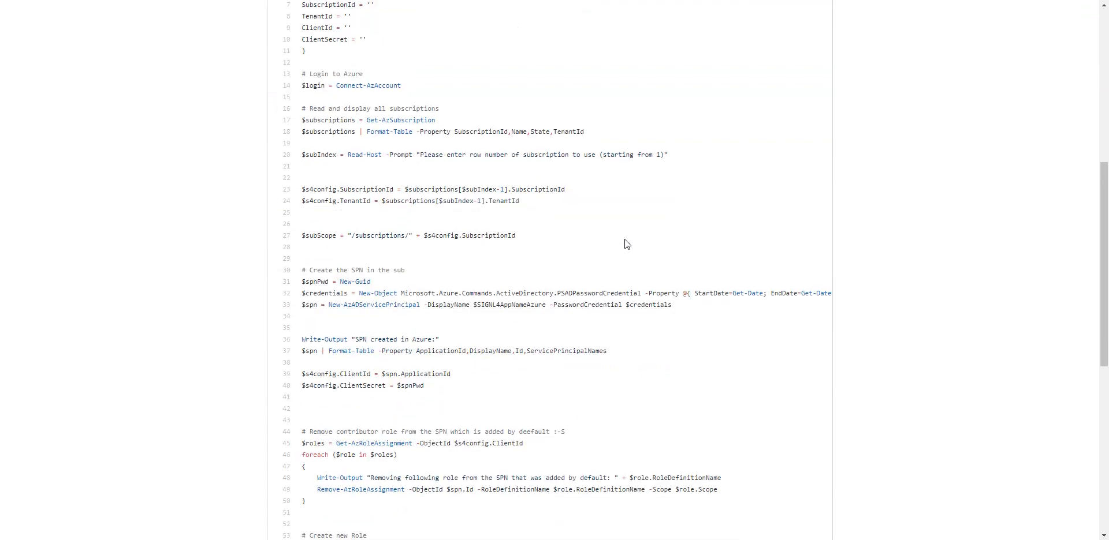
scroll(627, 244, "up", 1)
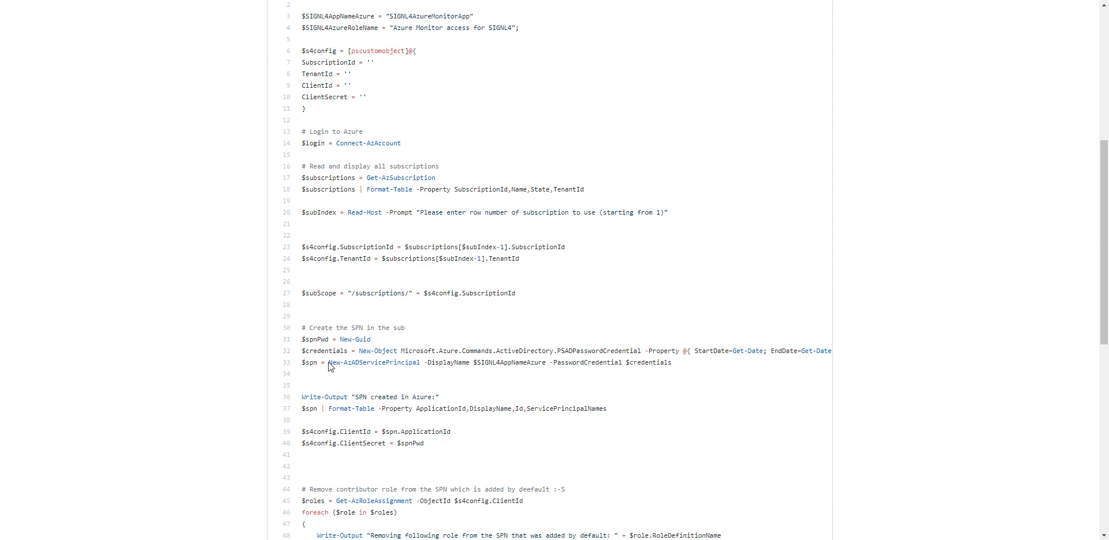
left_click_drag(328, 364, 423, 370)
key("alt+Tab")
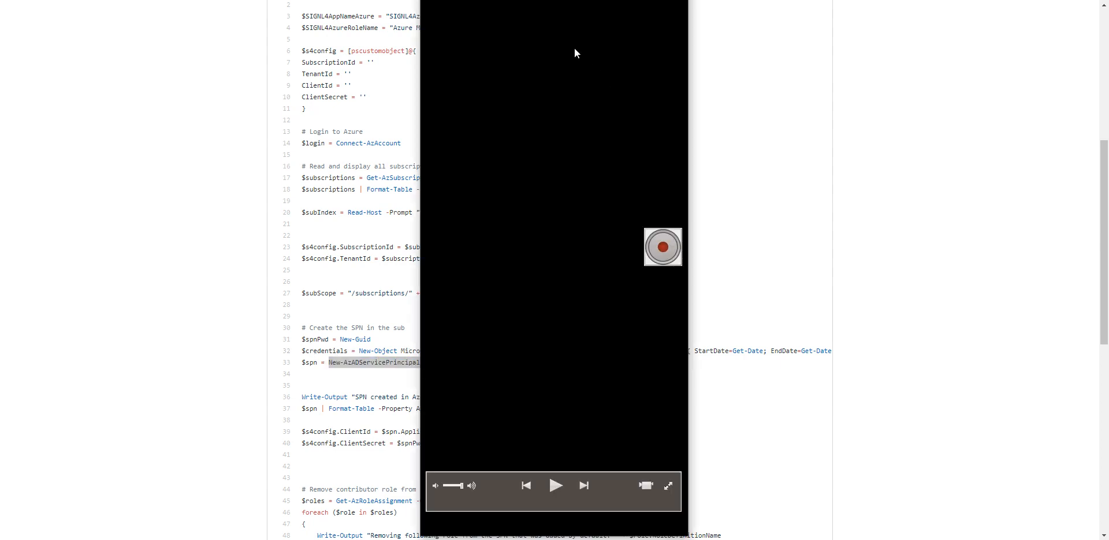
key("alt+Tab")
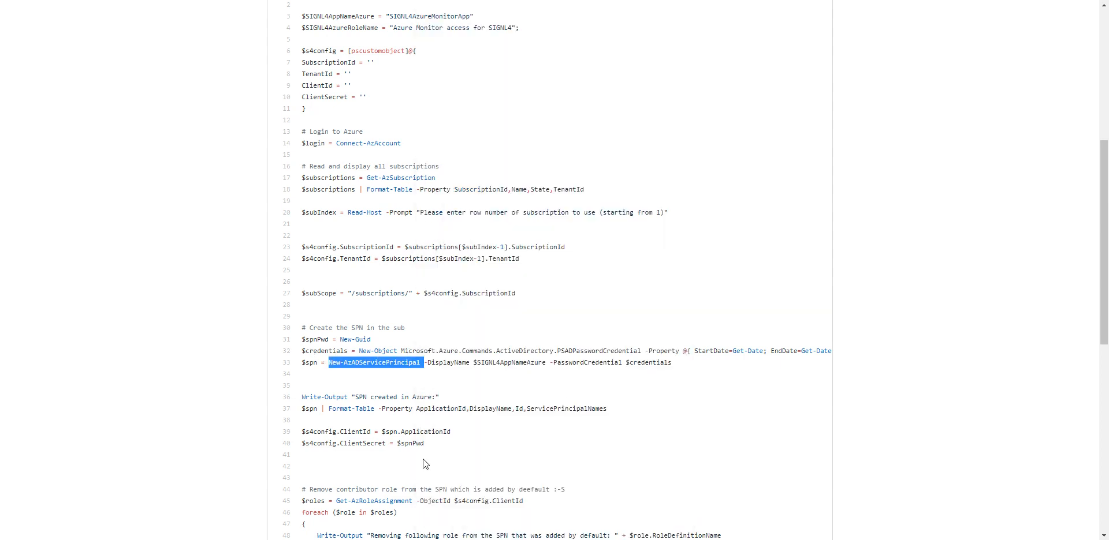
left_click(432, 398)
- Examine the script's "Create new Role" section, highlighting the Contributor base role, the action removal line and the two added AlertsManagement actions
scroll(433, 402, "down", 5)
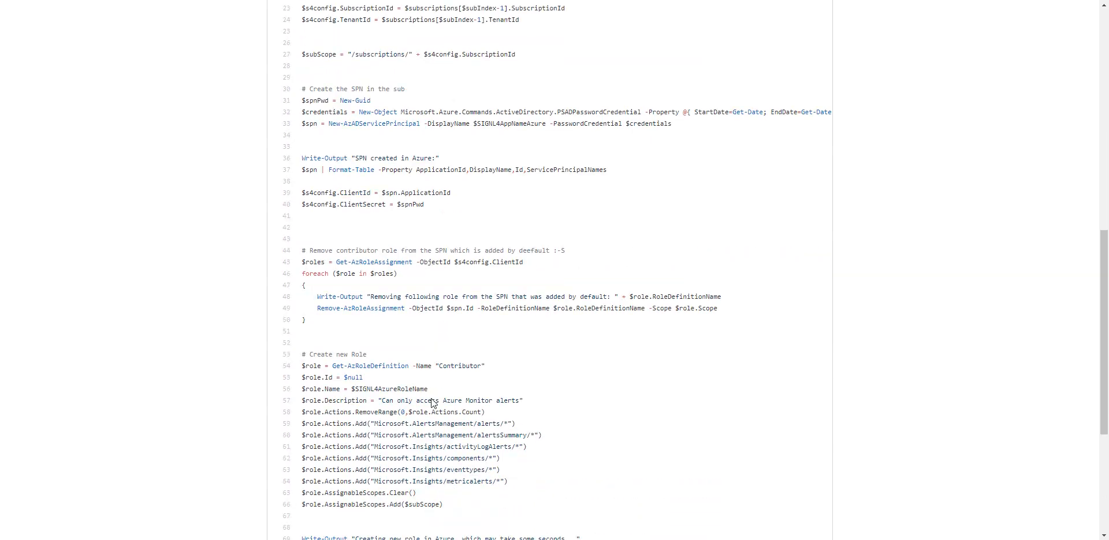
scroll(432, 402, "down", 1)
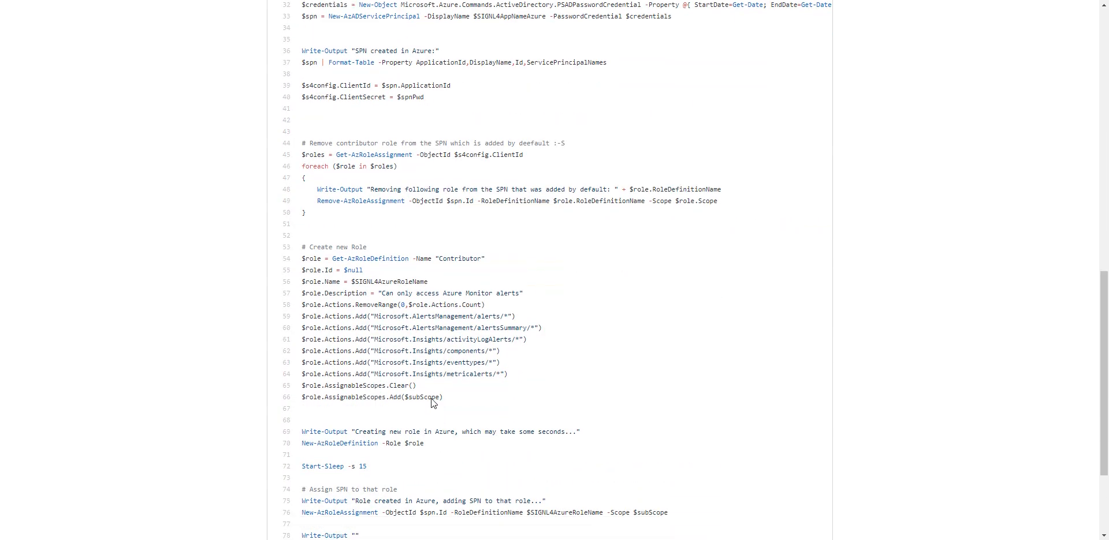
double_click(461, 259)
left_click(354, 302)
left_click_drag(484, 305, 307, 311)
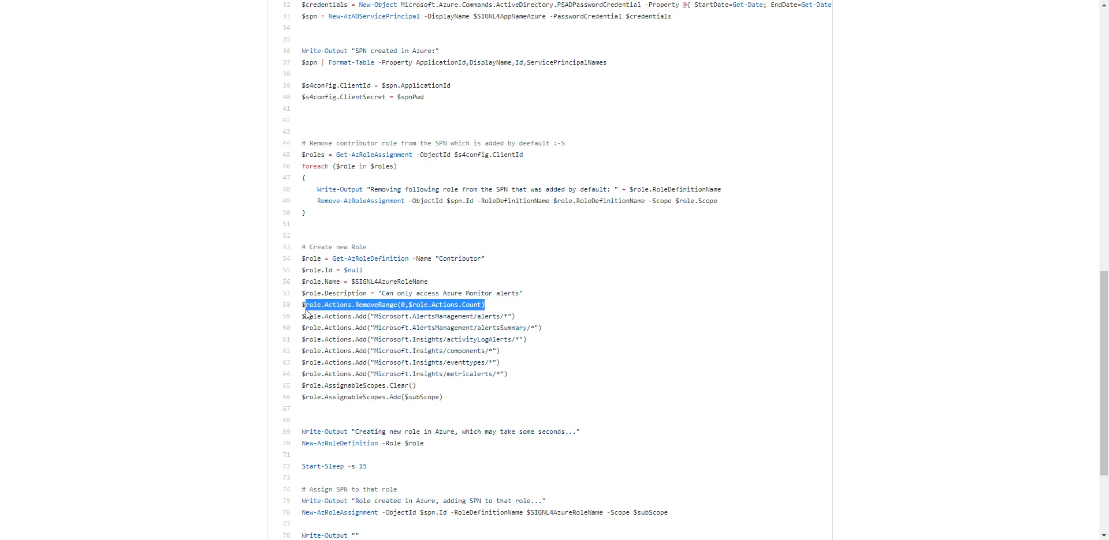
double_click(459, 260)
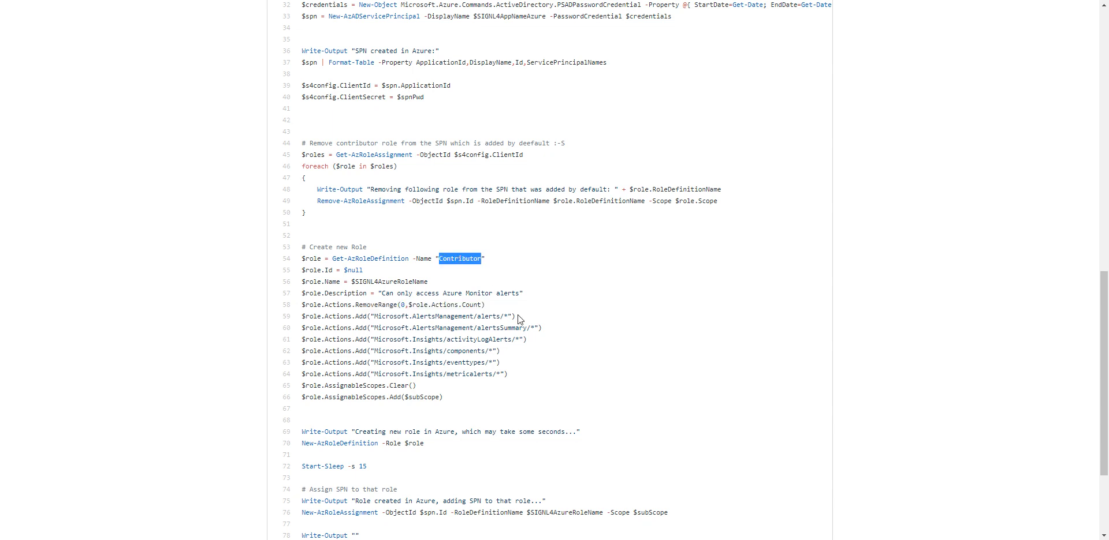
left_click(523, 376)
left_click_drag(586, 330, 302, 317)
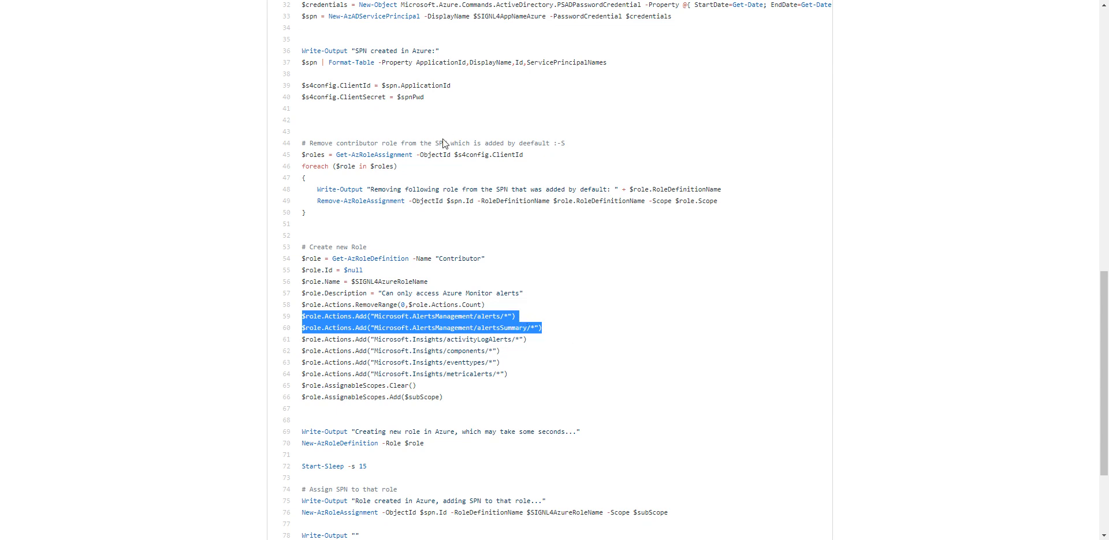
- Read the script's final part that assigns the SPN to the role and outputs the connector details, and review the preceding sections again
scroll(426, 254, "down", 2)
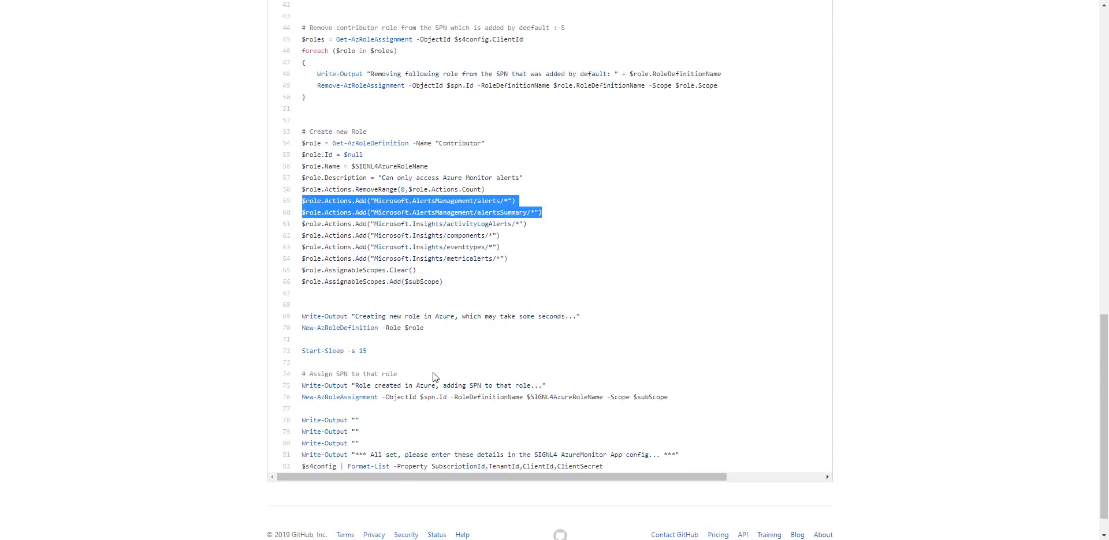
left_click(512, 352)
left_click_drag(362, 386, 549, 388)
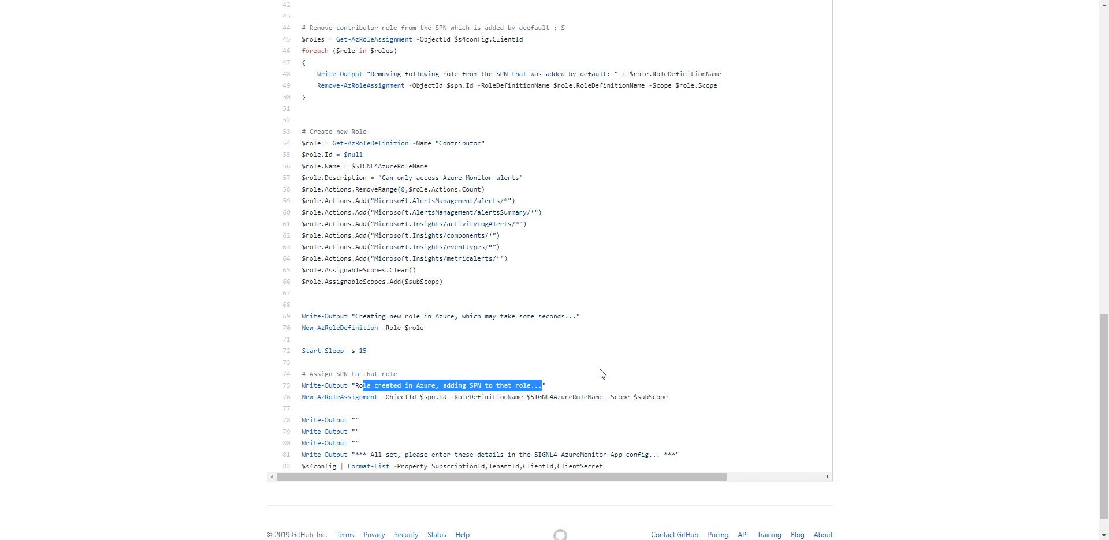
scroll(555, 386, "down", 1)
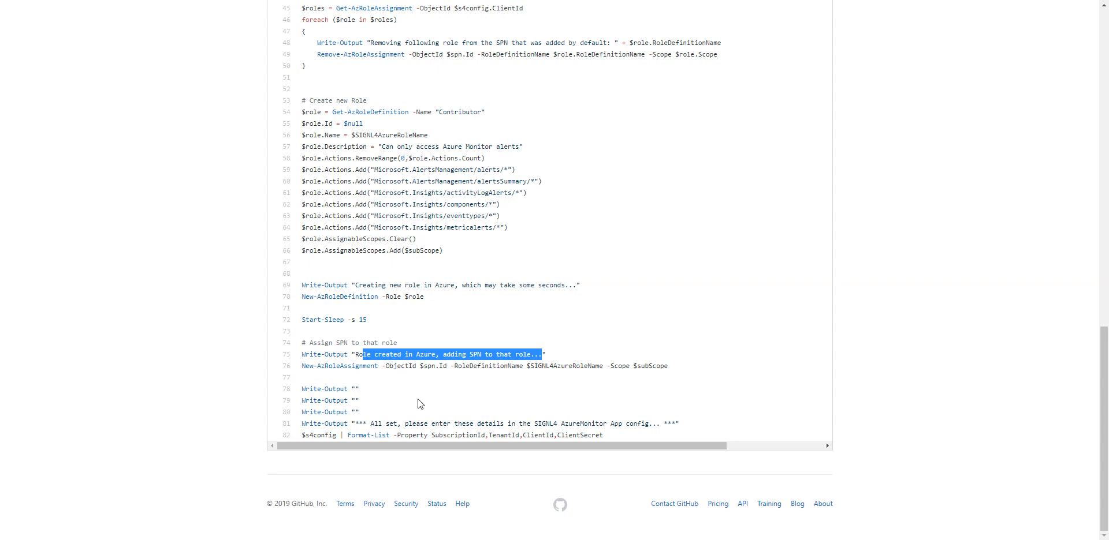
scroll(410, 403, "up", 1)
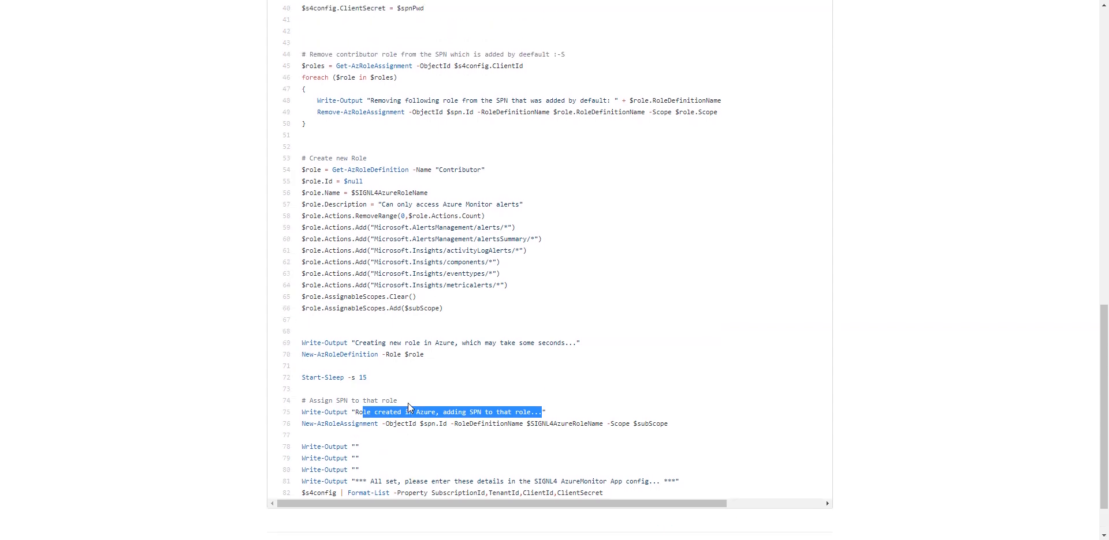
scroll(407, 404, "up", 1)
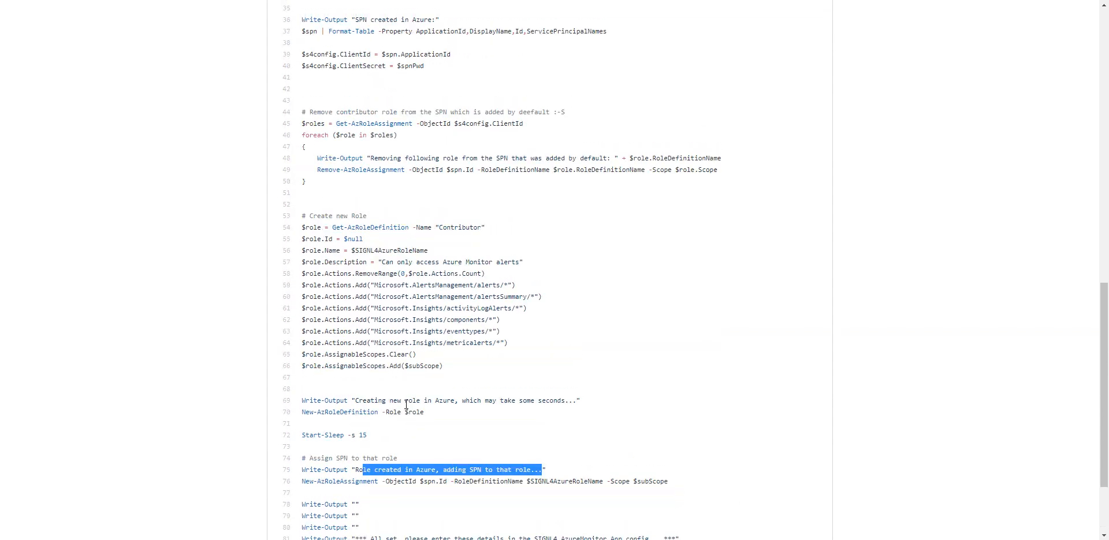
scroll(404, 408, "up", 3)
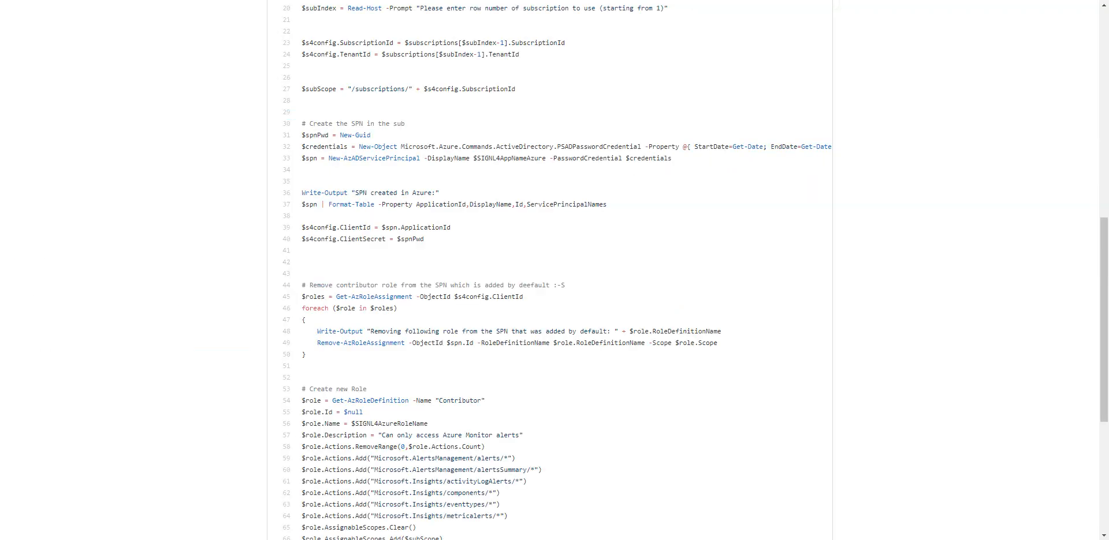
scroll(437, 443, "down", 3)
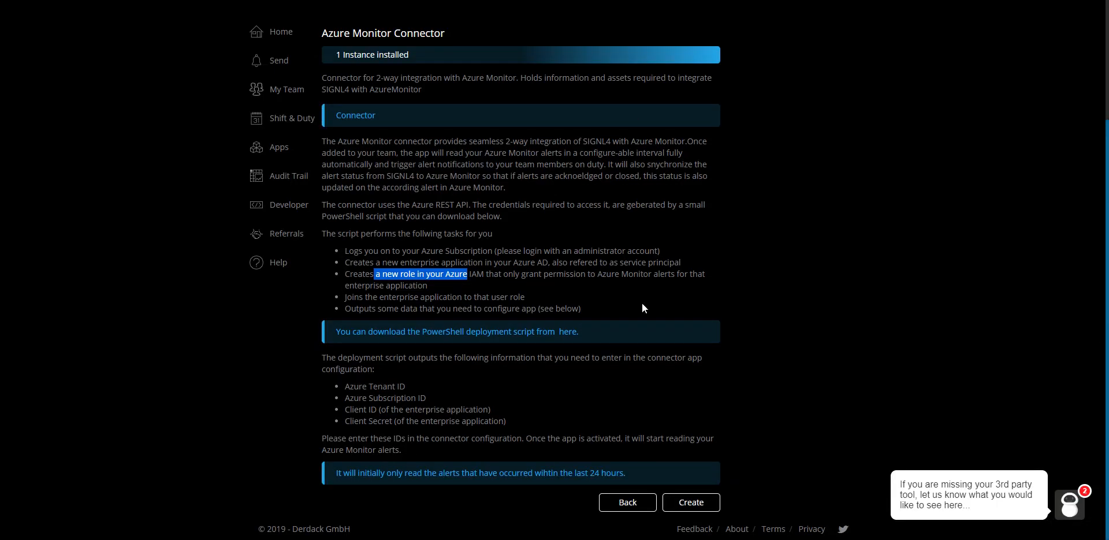
- Start creating an Azure Monitor Connector instance in the SIGNL4 portal and review its configuration fields, including Subscription Id, Tenant Id, Client Id and Client Secret
left_click(691, 502)
scroll(663, 455, "down", 3)
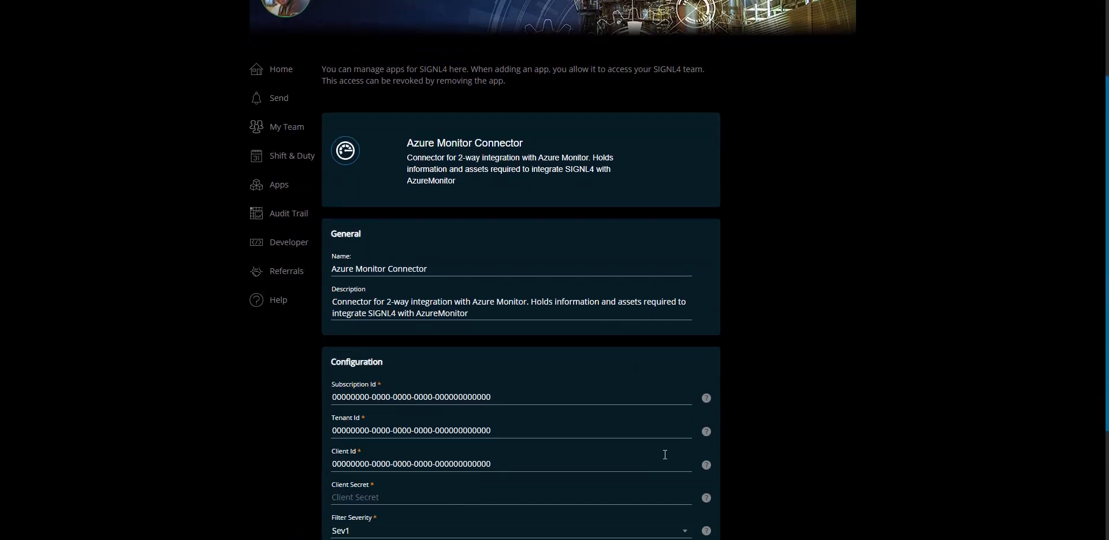
scroll(671, 419, "down", 2)
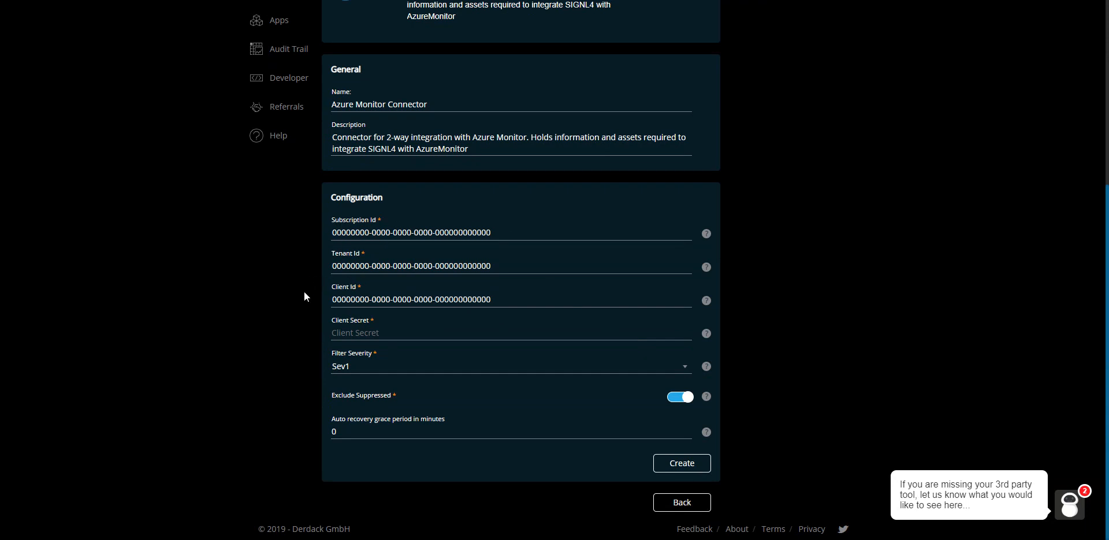
left_click(372, 331)
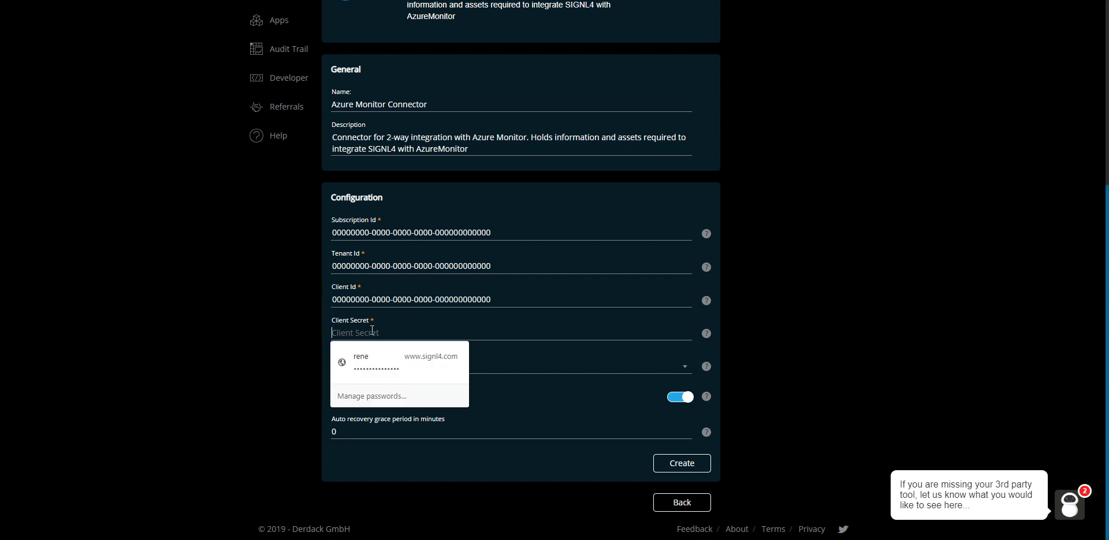
left_click(744, 325)
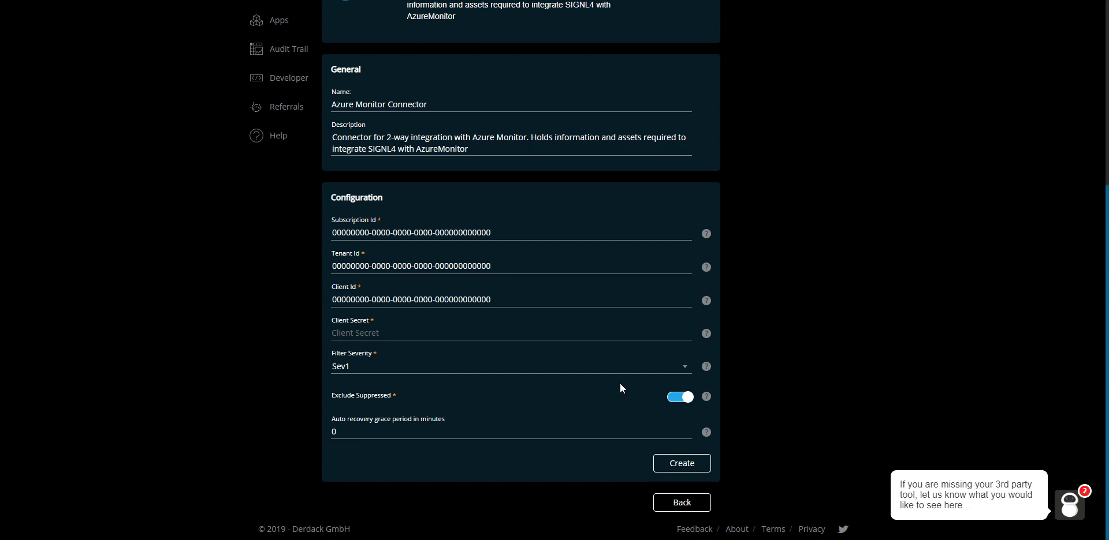
- Review the available Filter Severity options and set the auto recovery grace period to 40 minutes
left_click(685, 367)
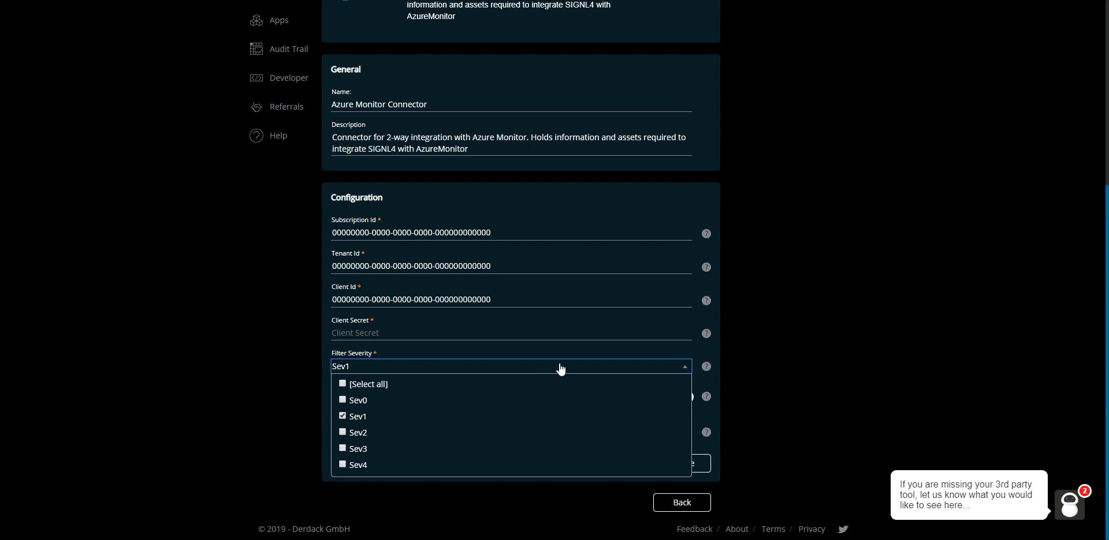
left_click(758, 363)
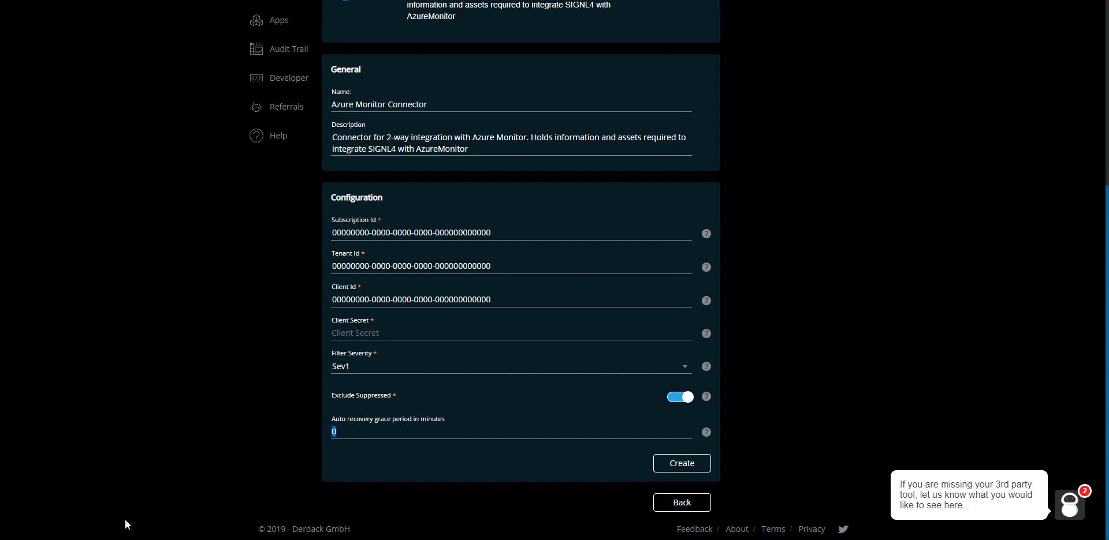
type("40")
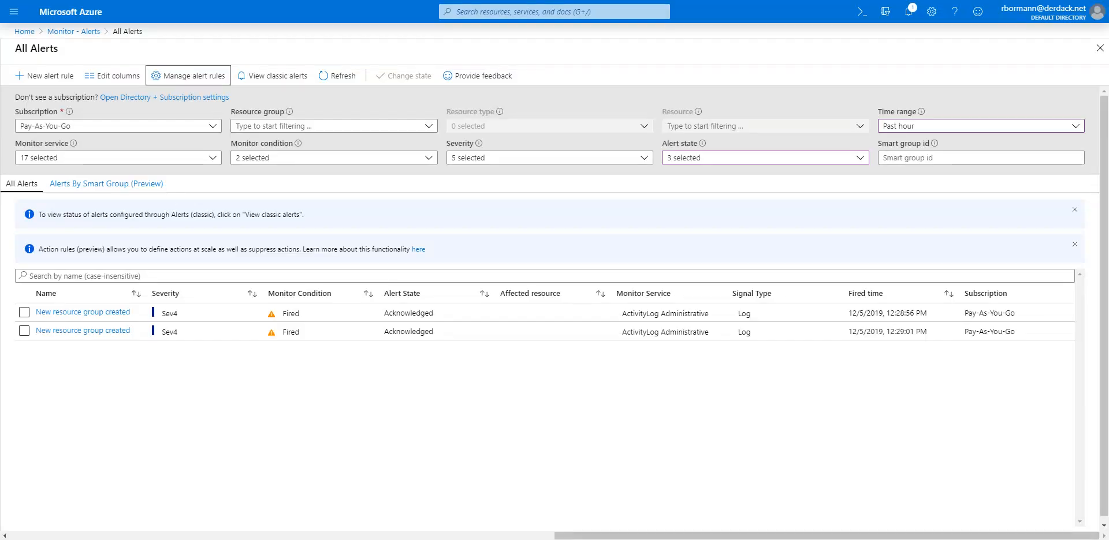
- From All Alerts in the Azure portal, open the NetworkOps action group under the alert rules' action groups and view the available action types
left_click(179, 77)
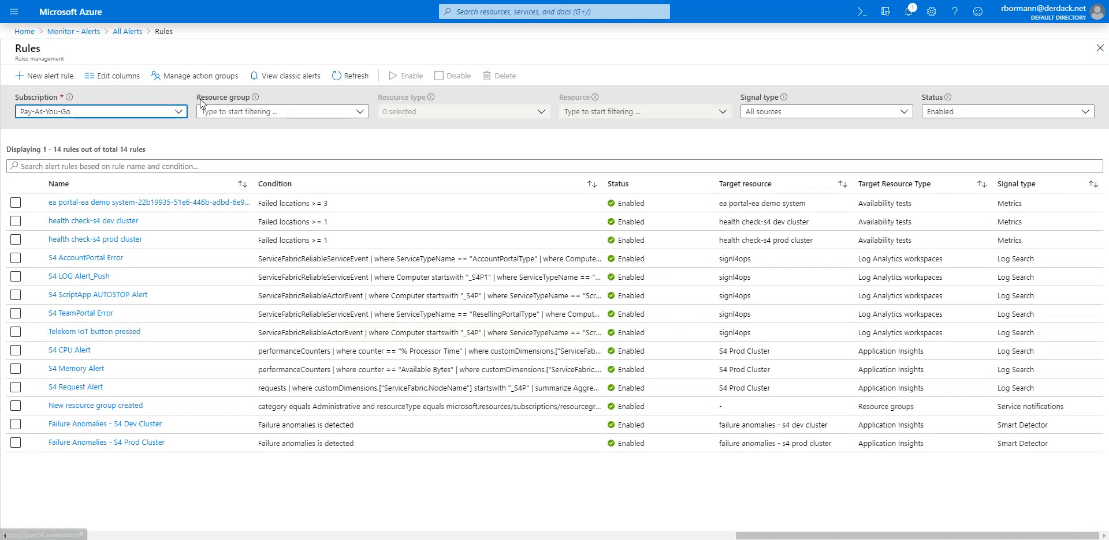
left_click(195, 75)
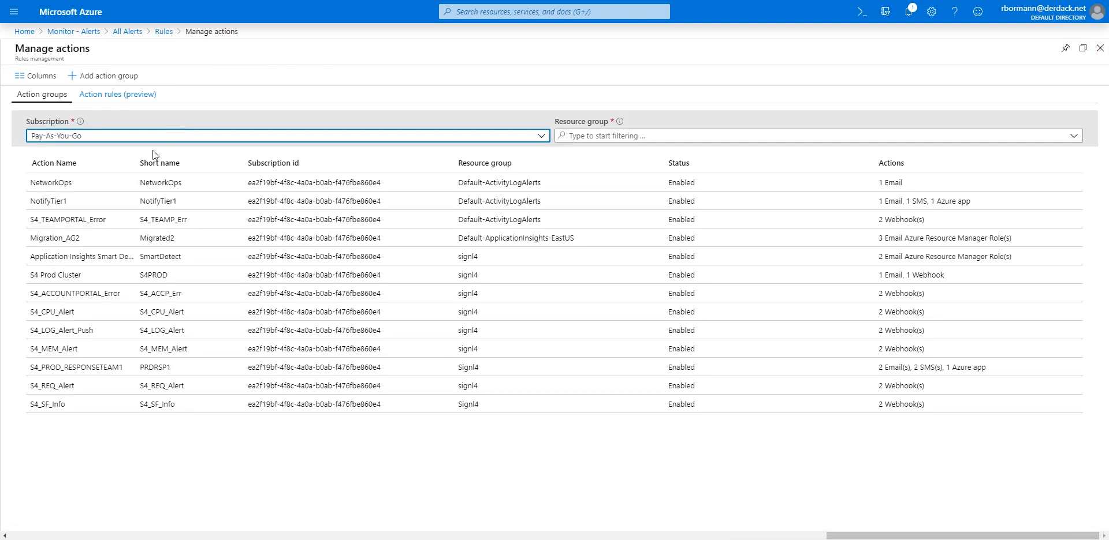
left_click(97, 184)
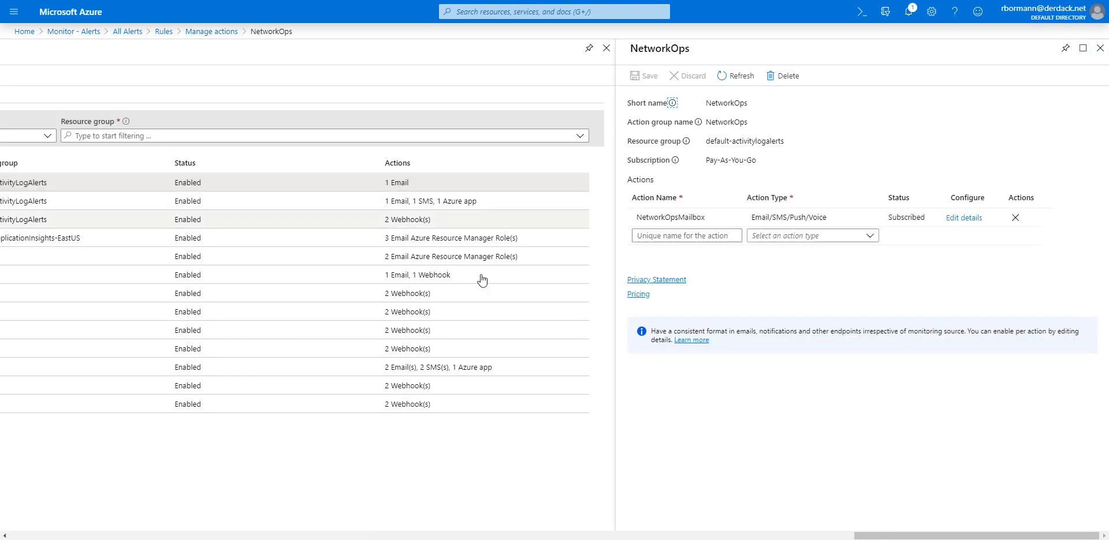
left_click(868, 238)
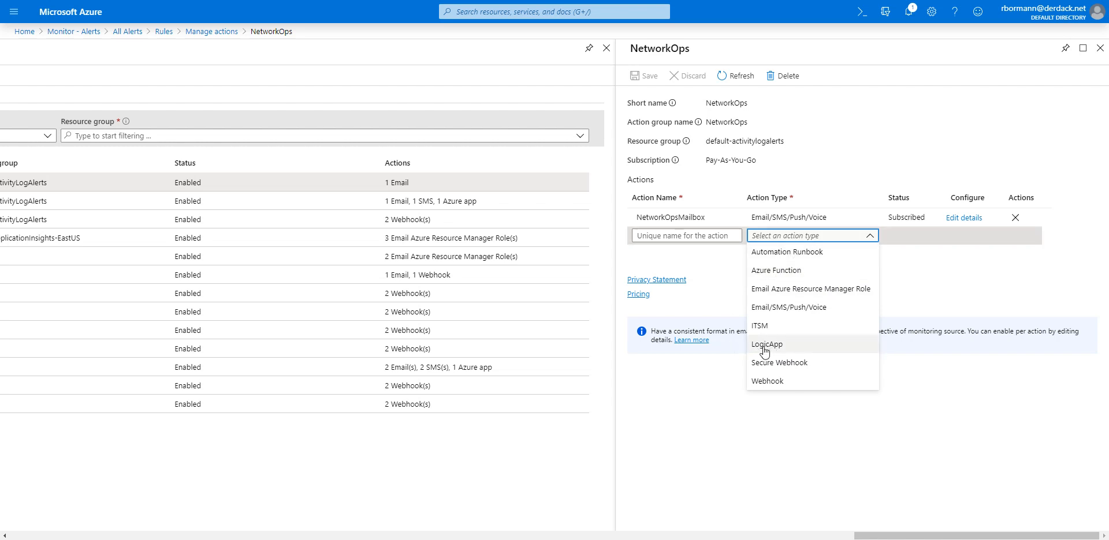
left_click(710, 306)
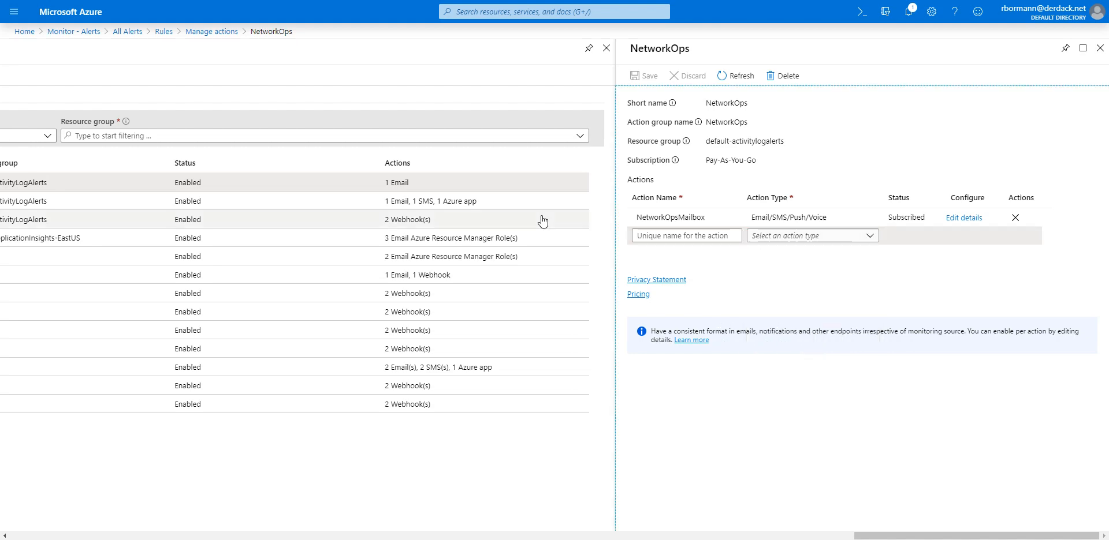
- Close the NetworkOps action group and return through the Monitor alerts overview to the list of all alerts
left_click(1099, 51)
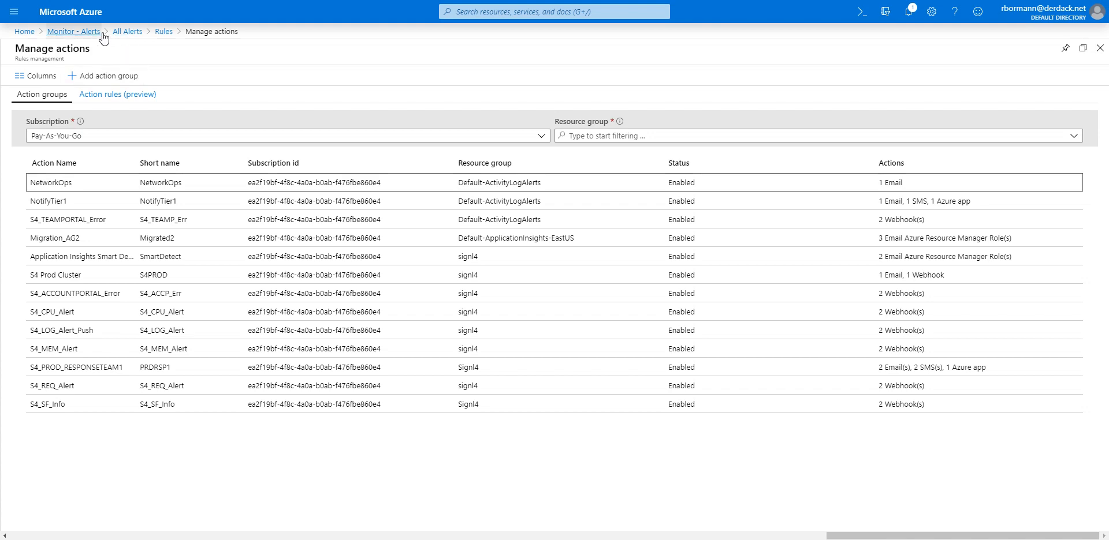
left_click(85, 34)
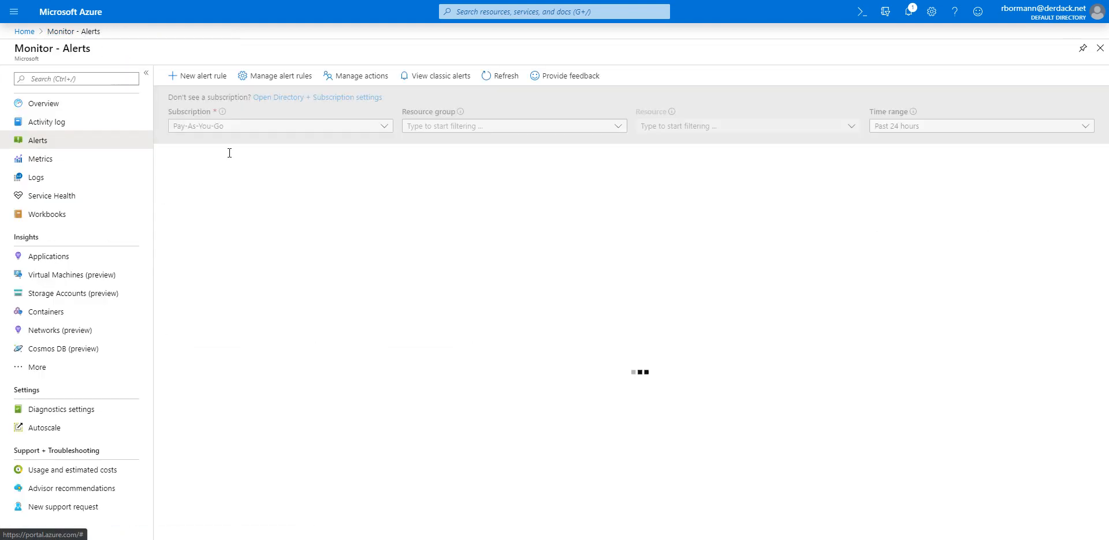
left_click(172, 176)
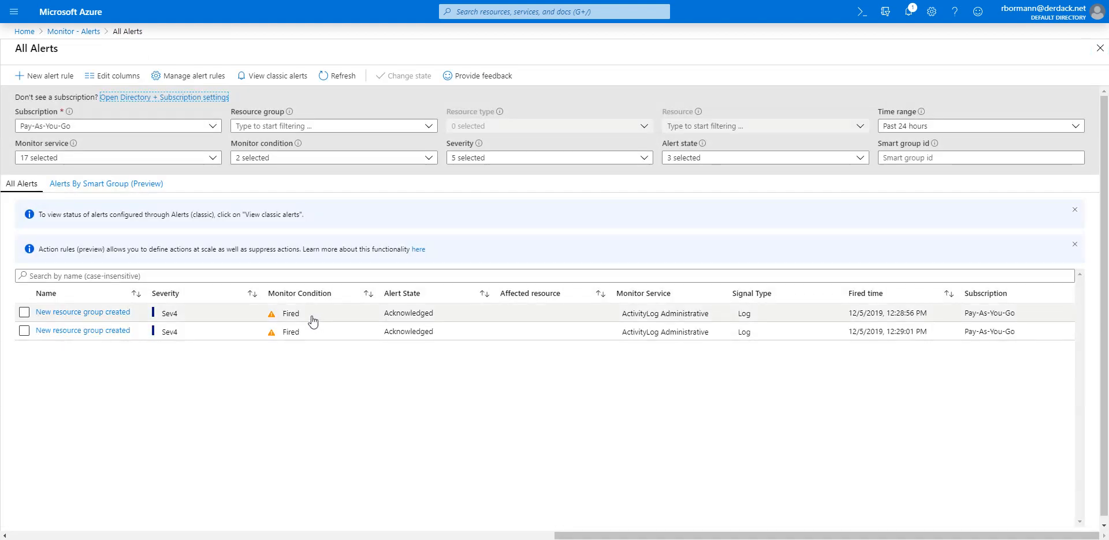
left_click_drag(315, 317, 283, 320)
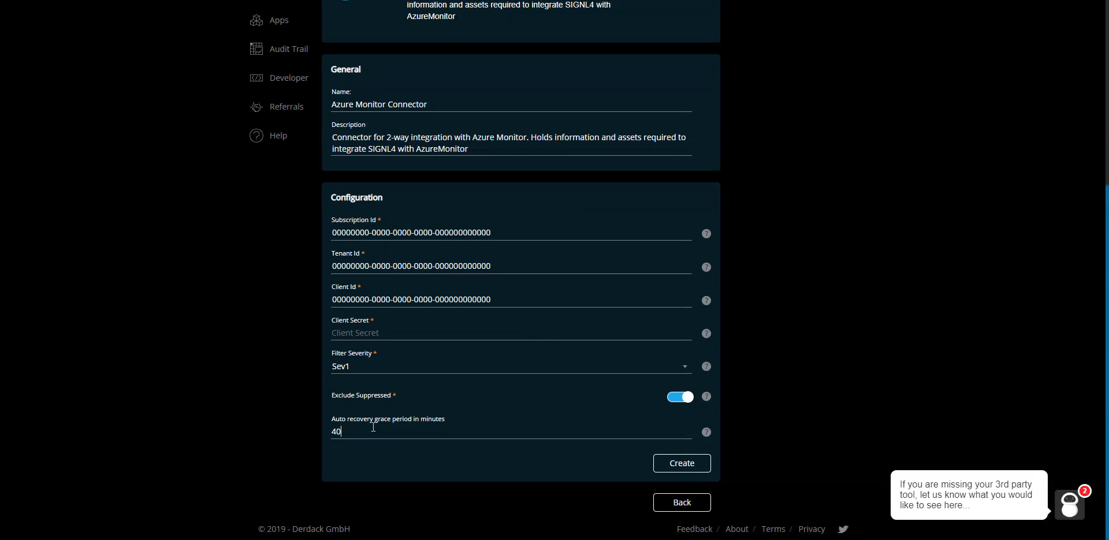
- In the SIGNL4 portal, set the connector's auto recovery grace period to 0 minutes and review the configuration form
left_click_drag(373, 428, 301, 433)
left_click_drag(353, 433, 268, 434)
type("0")
scroll(272, 433, "up", 2)
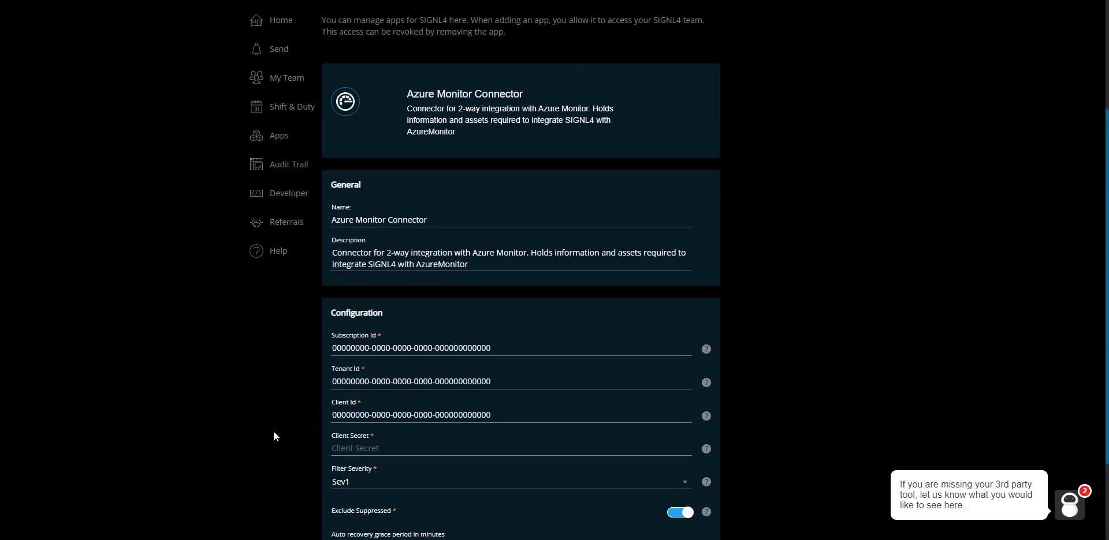
scroll(308, 430, "down", 2)
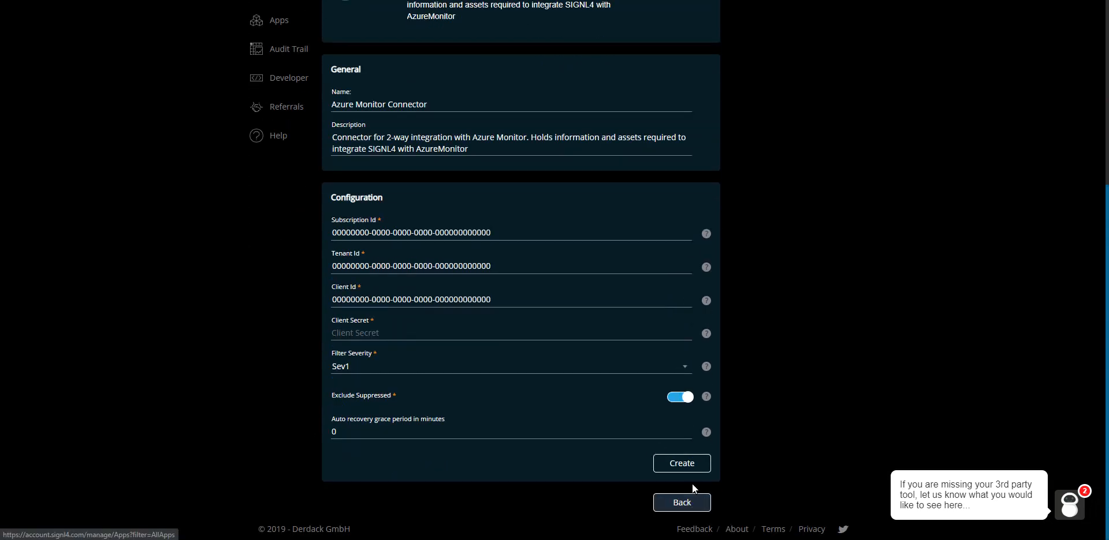
- Leave the Azure Monitor Connector form without creating the instance and browse the overview of all apps
left_click(694, 507)
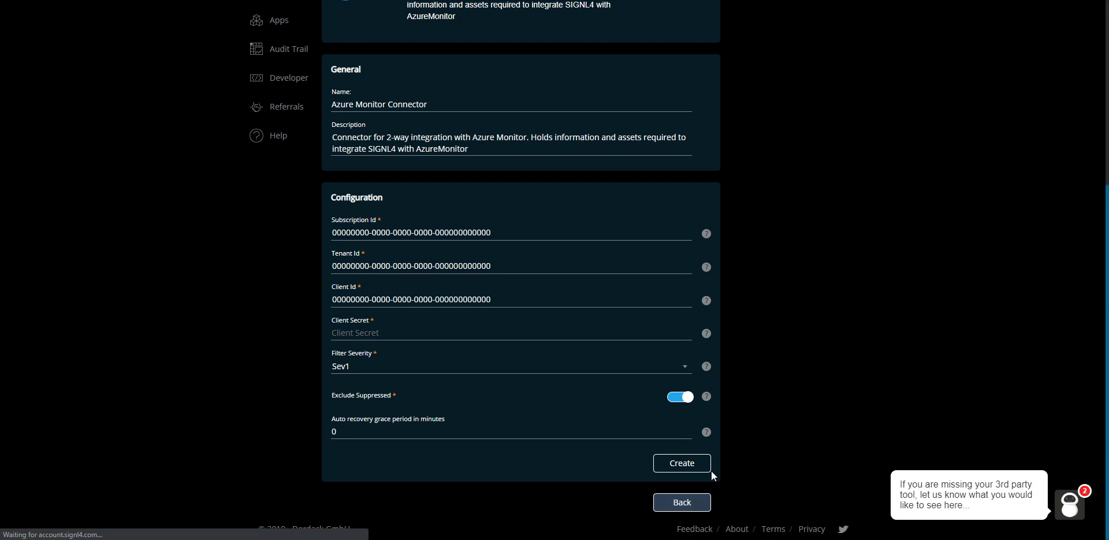
scroll(681, 471, "down", 5)
scroll(670, 460, "down", 1)
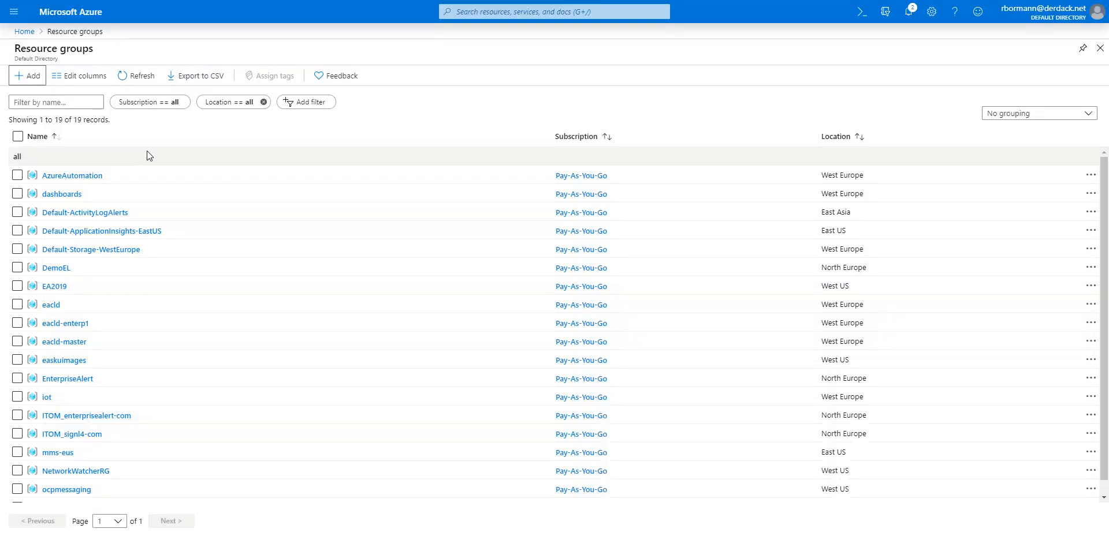
- In the Azure portal, create a resource group named AzureMonitorSampleAlert1 in the Pay-As-You-Go subscription
left_click(28, 81)
left_click(236, 194)
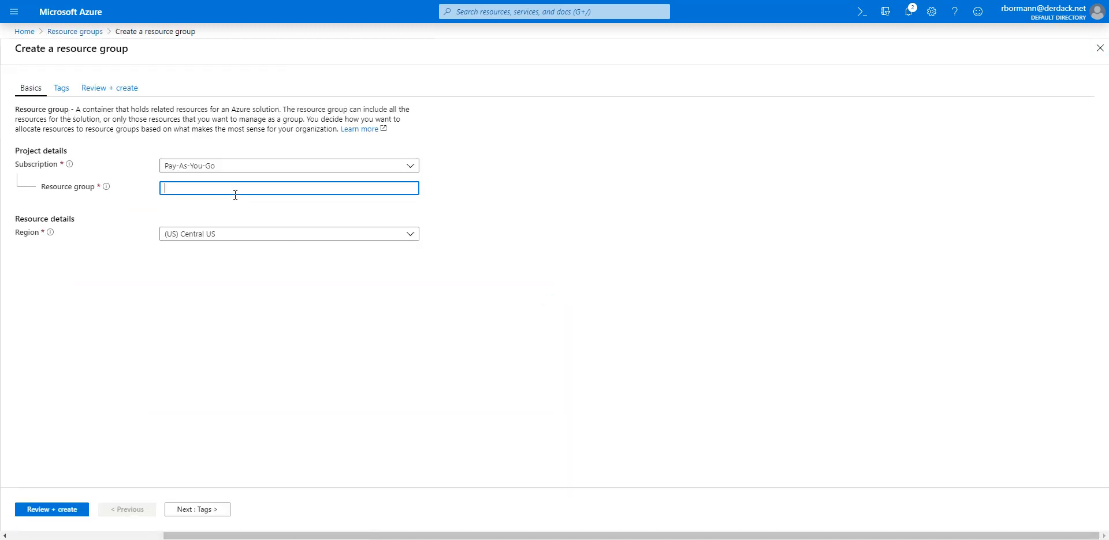
type("AzureMonitorSampleAlert")
type("1")
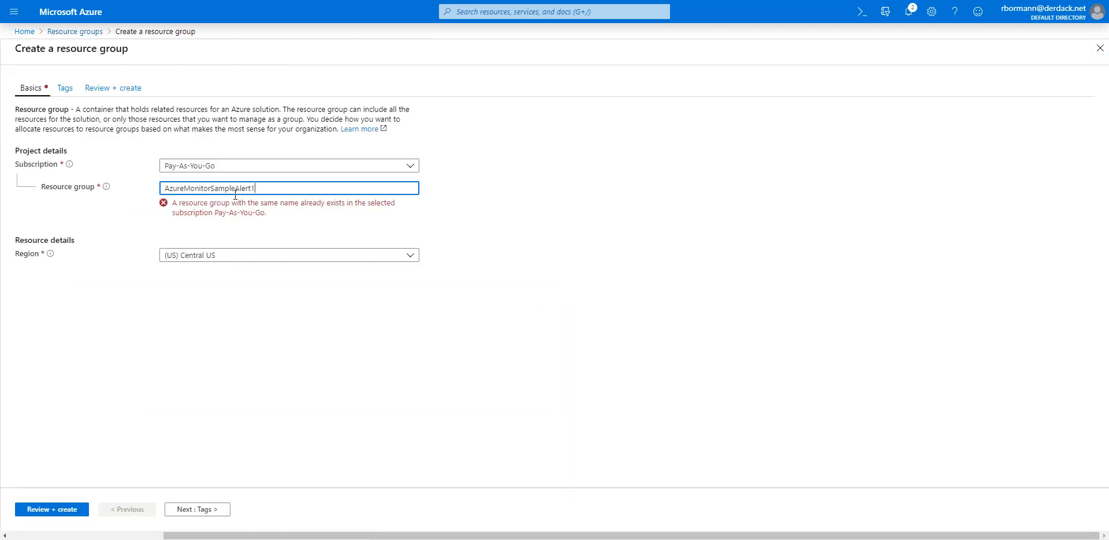
left_click(233, 302)
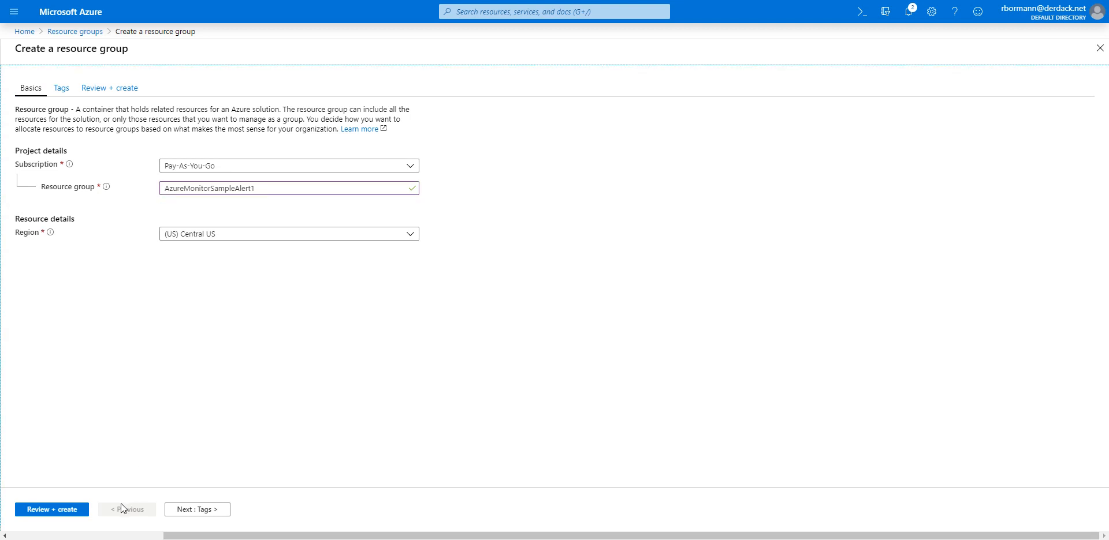
left_click(64, 509)
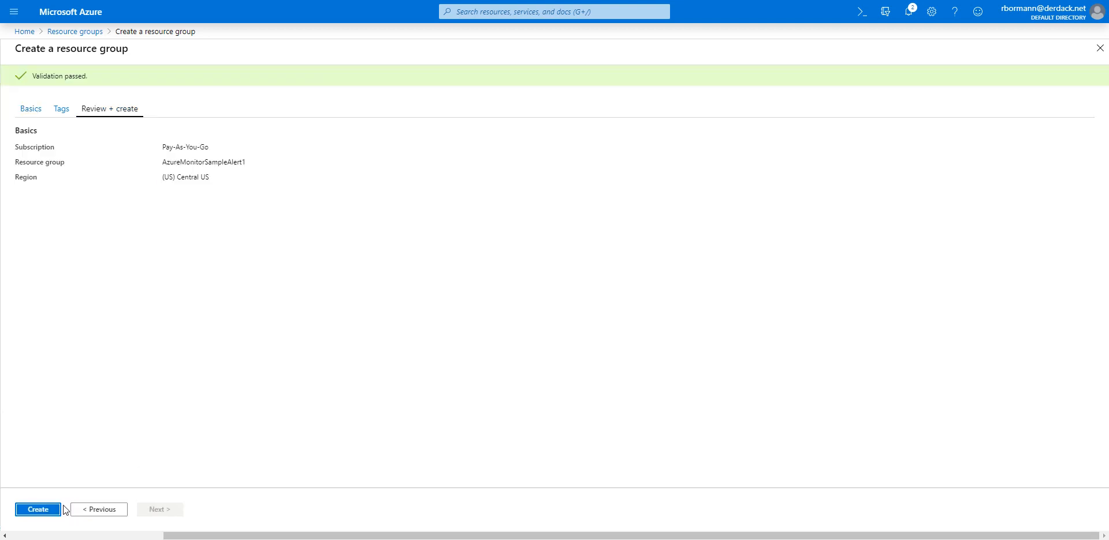
left_click(48, 511)
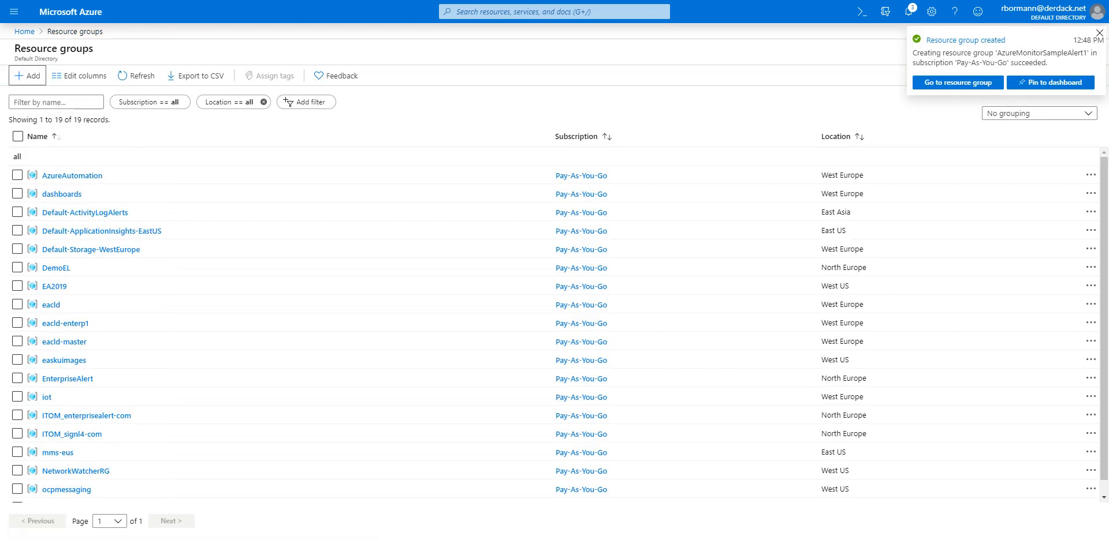
- Open the Azure Monitor overview and bring up the mirrored phone window with the SIGNL4 mobile app
left_click(20, 32)
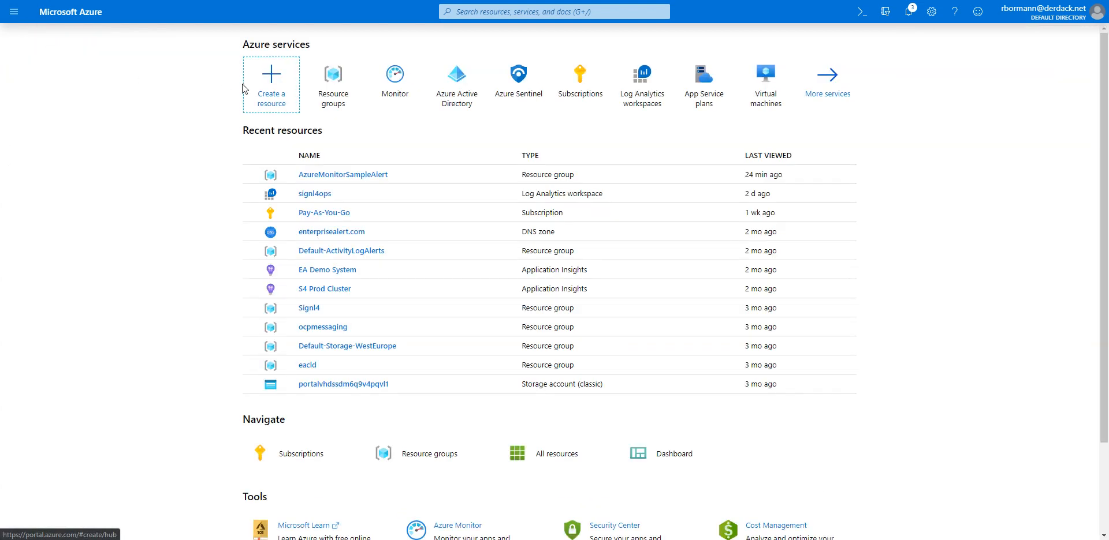
left_click(392, 91)
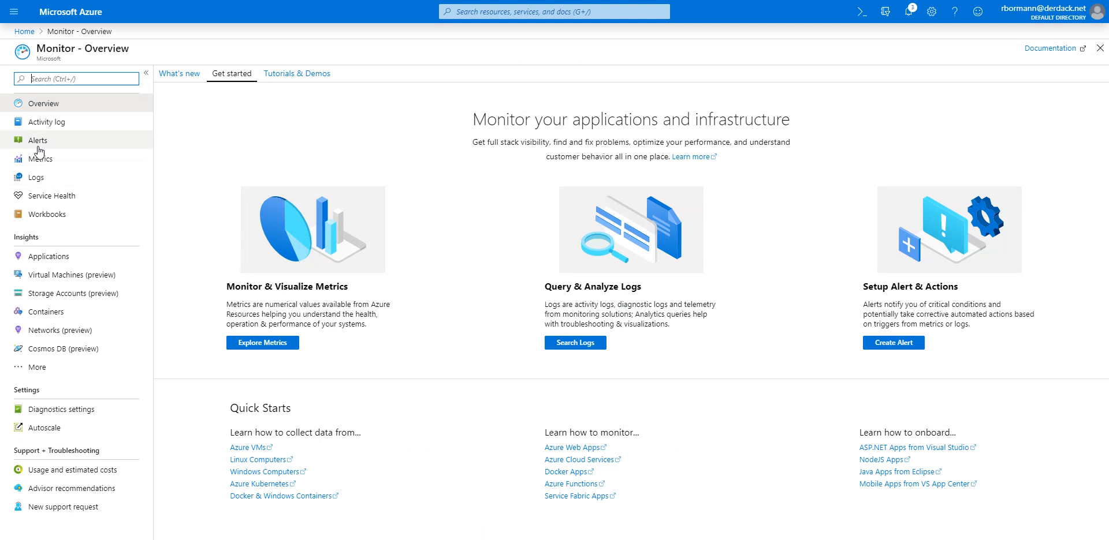
left_click(494, 539)
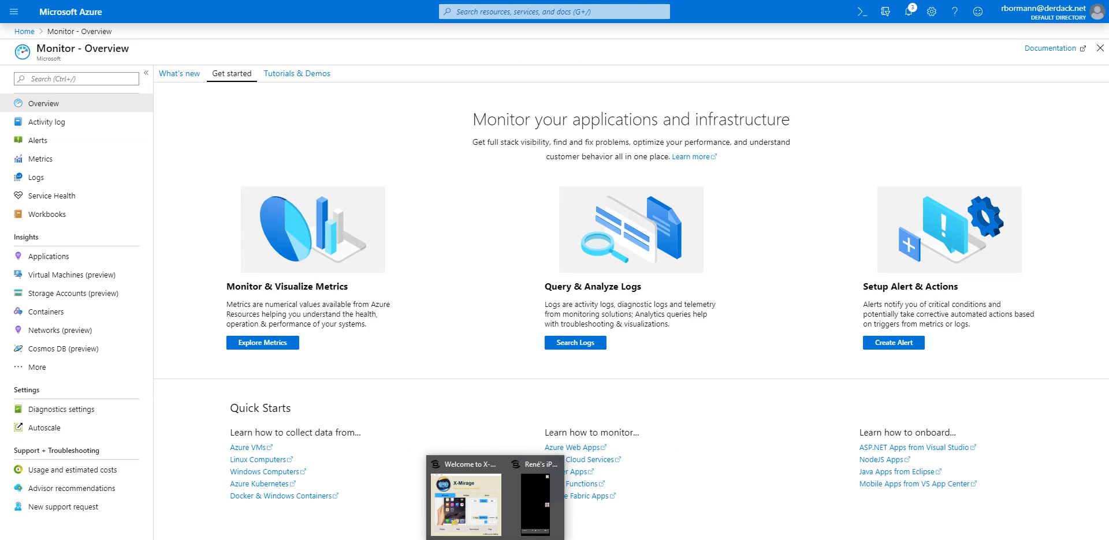
left_click(535, 505)
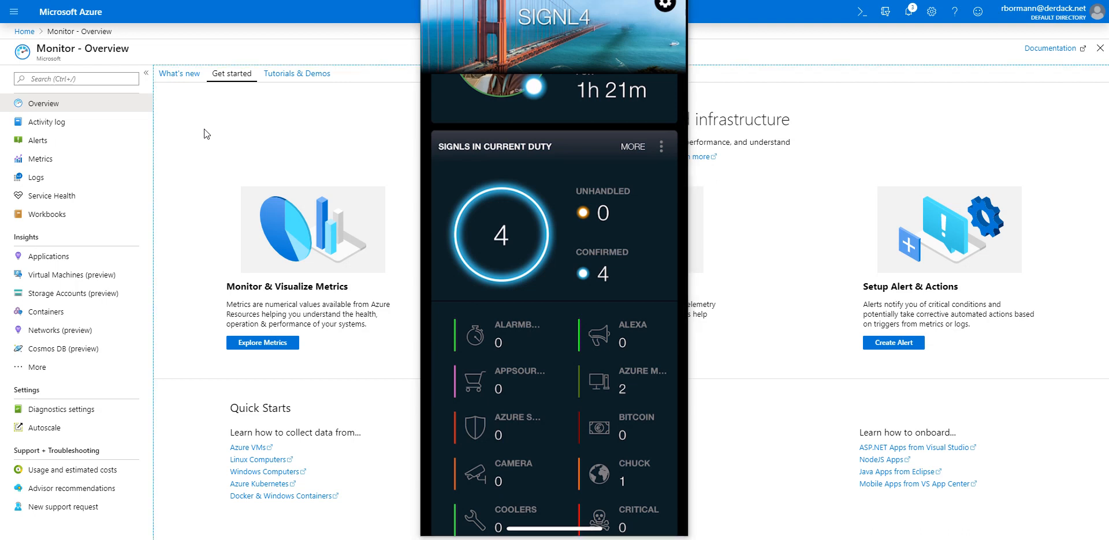
- Open the list of all Azure Monitor alerts, refresh it and select the newest "New resource group created" alert
left_click(39, 140)
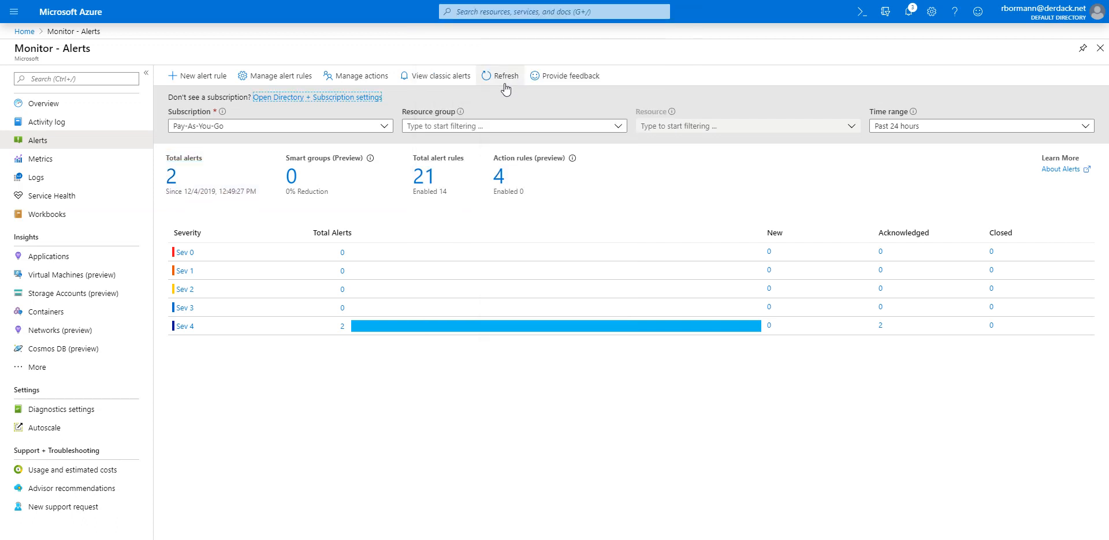
left_click(213, 176)
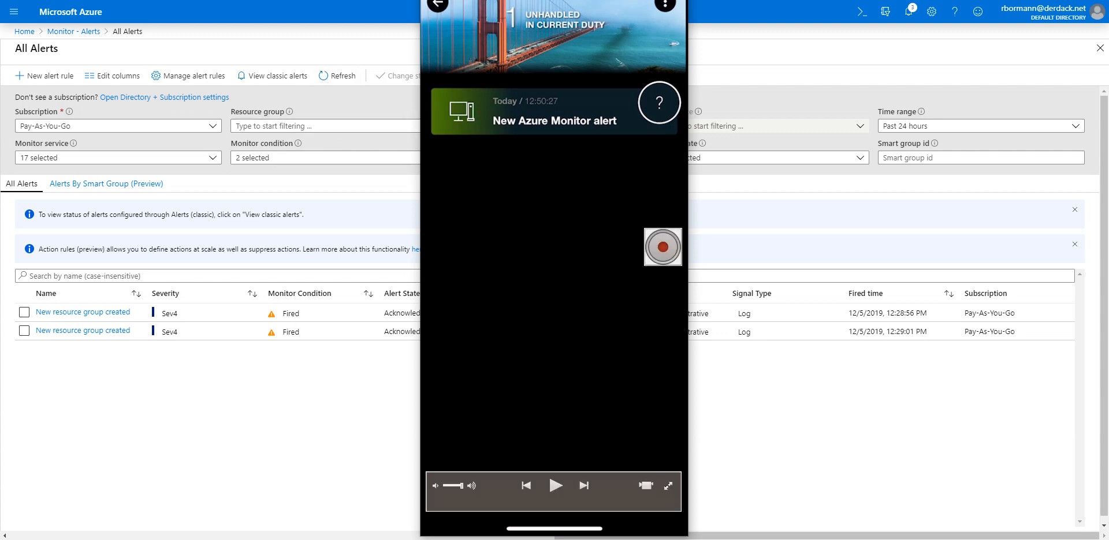
key("alt+Tab")
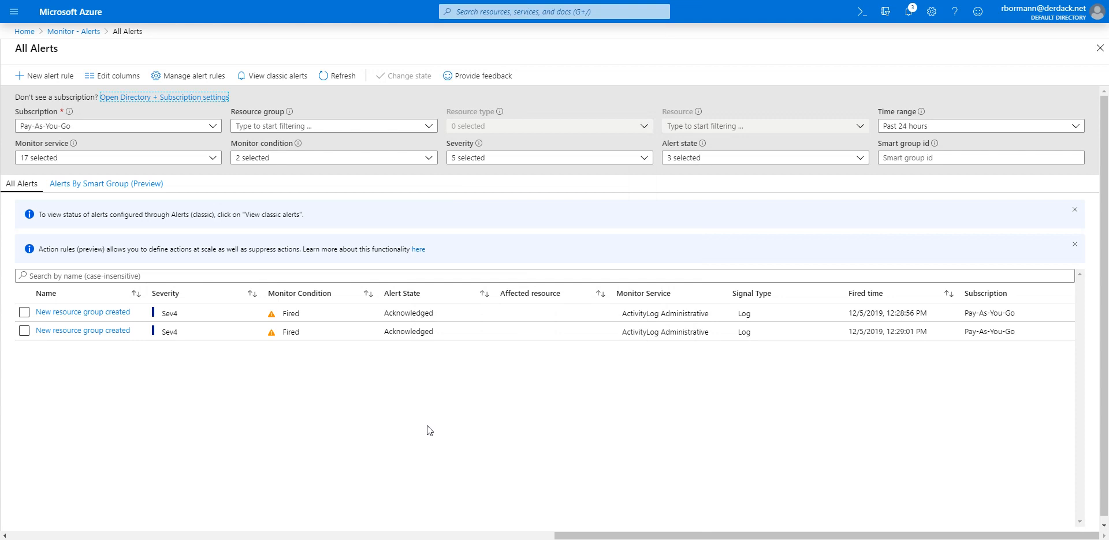
left_click(345, 80)
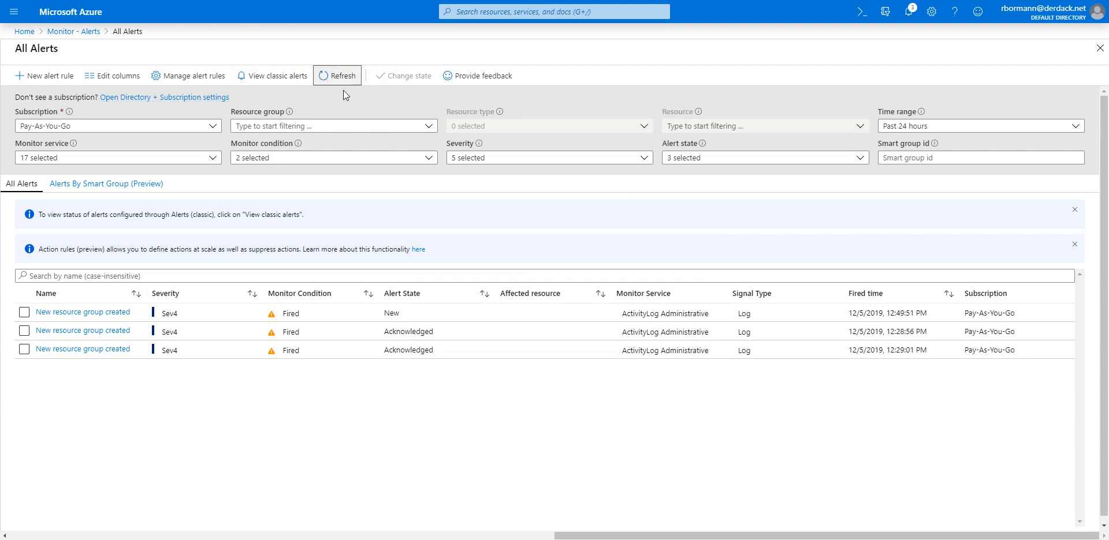
left_click(488, 315)
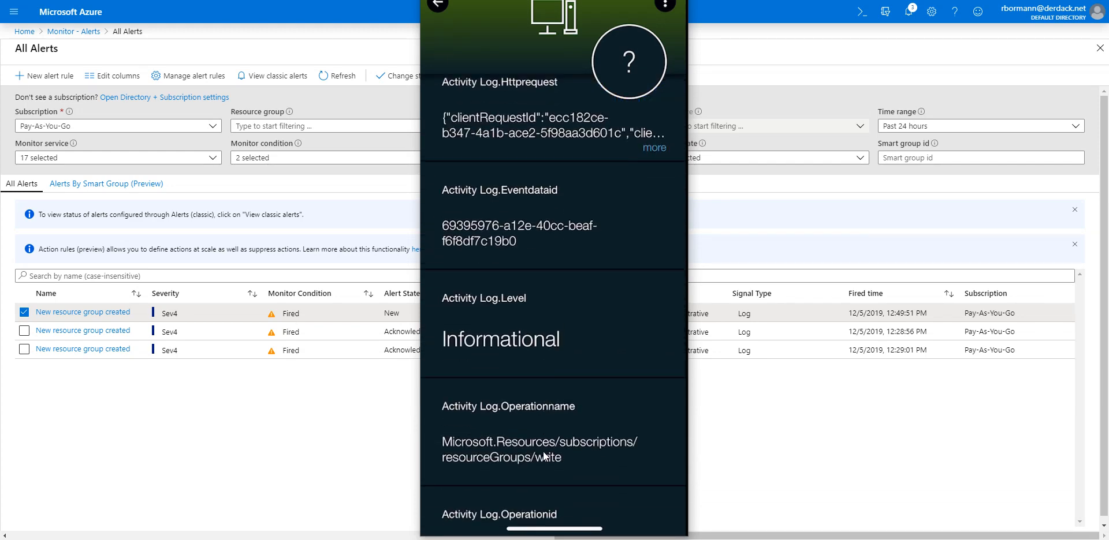
- In the SIGNL4 mobile app, read the new alert's activity log details, including operation name, request body, resource group name, status and caller
scroll(543, 451, "down", 3)
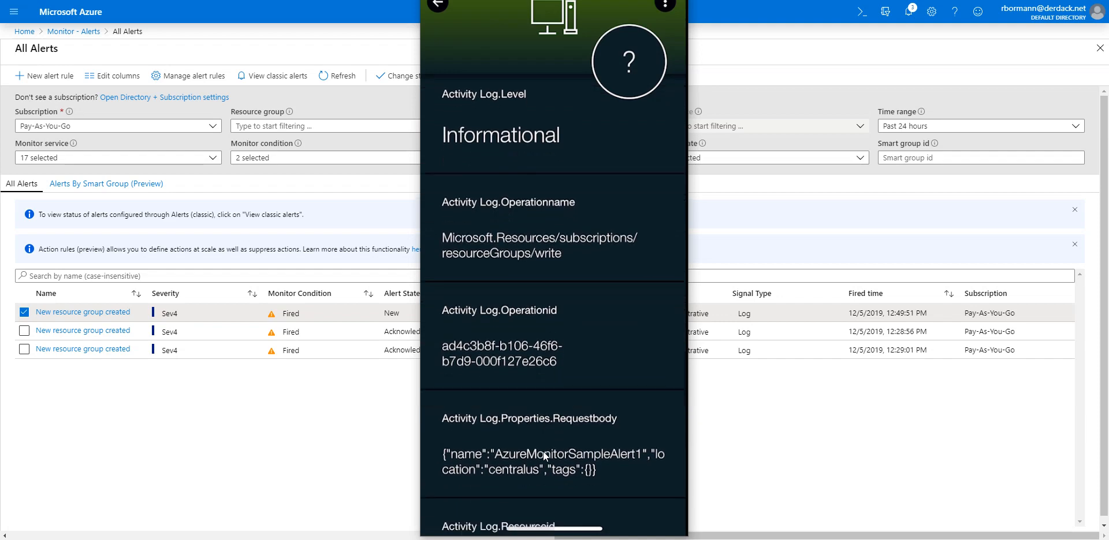
scroll(543, 452, "down", 4)
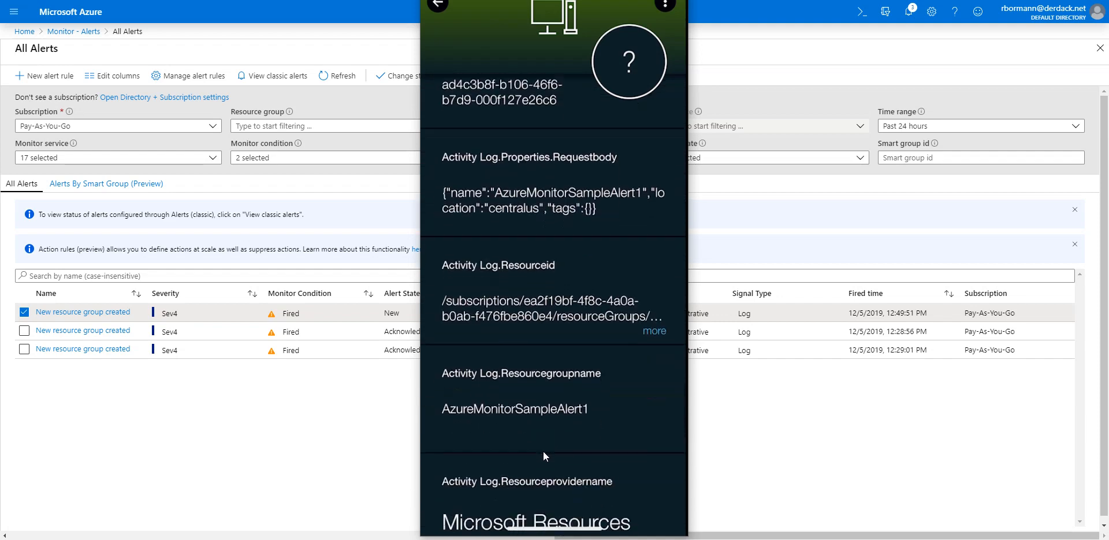
scroll(543, 452, "down", 7)
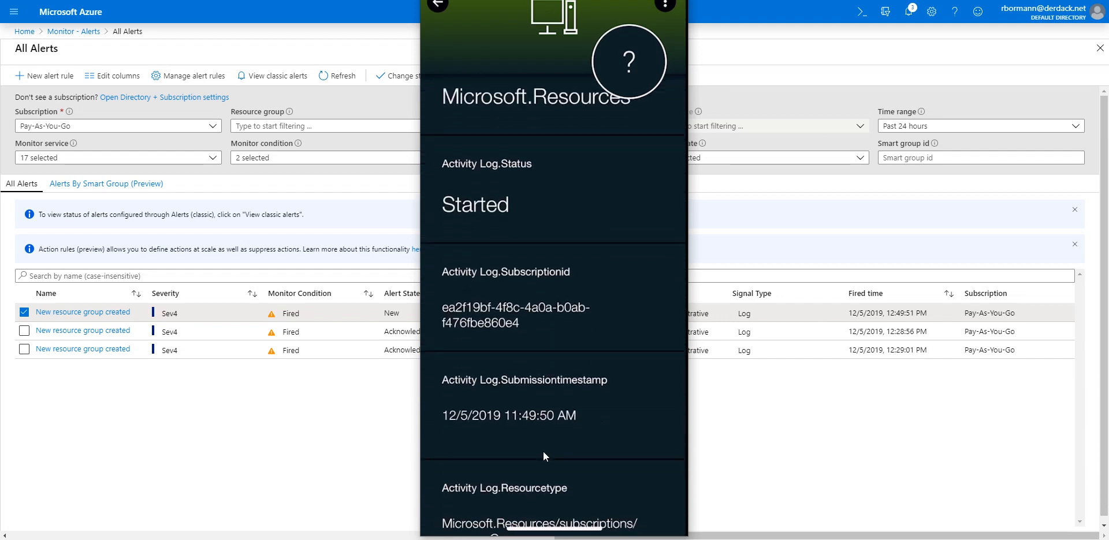
scroll(542, 452, "down", 2)
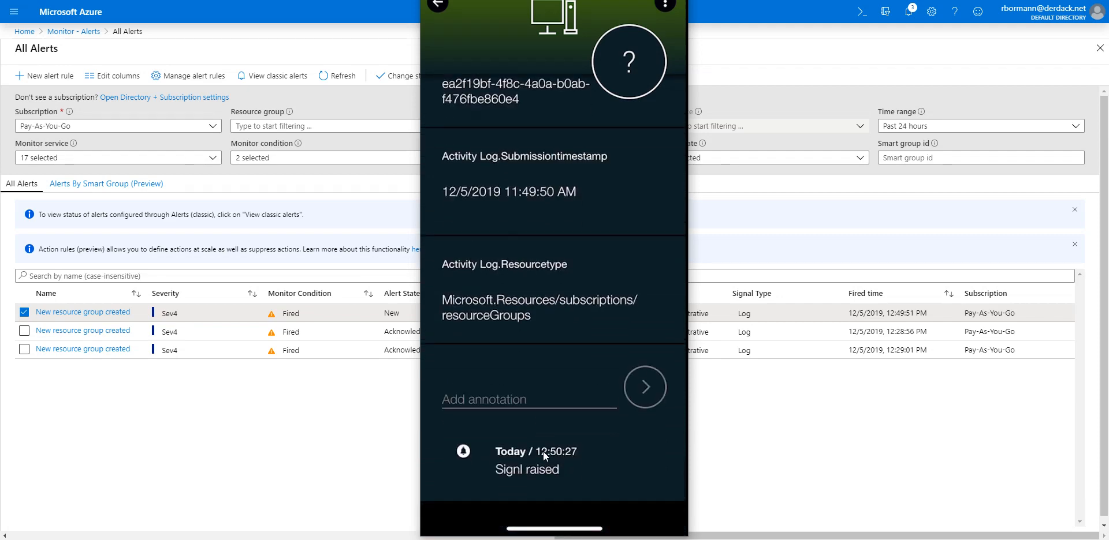
scroll(542, 452, "up", 15)
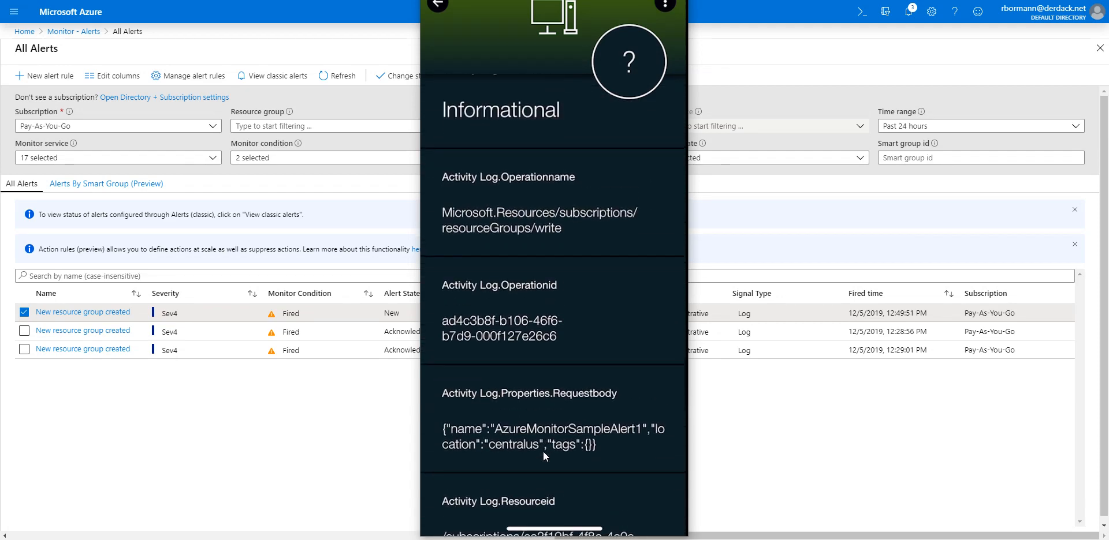
scroll(543, 451, "up", 7)
scroll(543, 452, "up", 7)
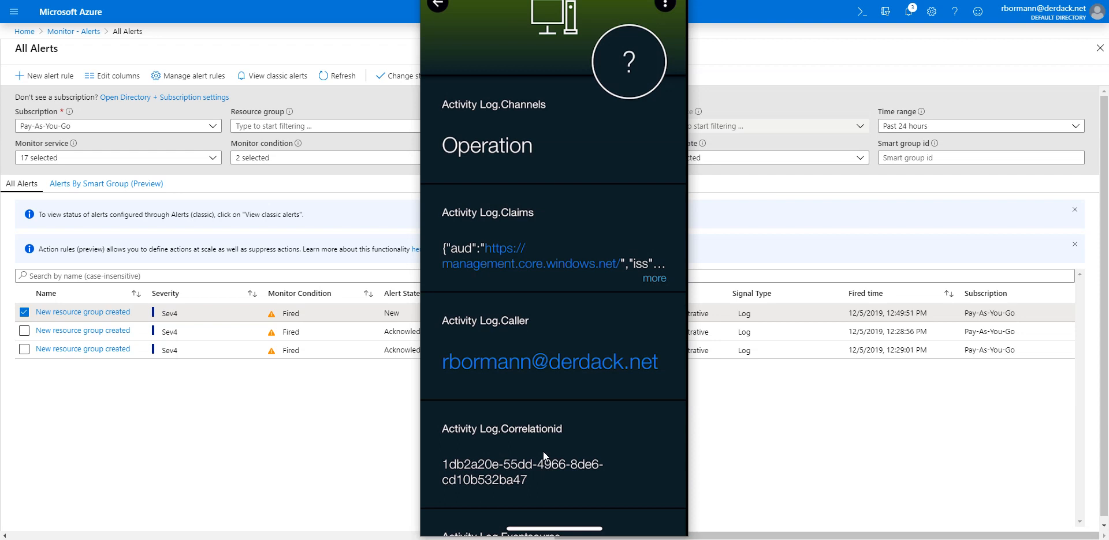
scroll(543, 451, "down", 1)
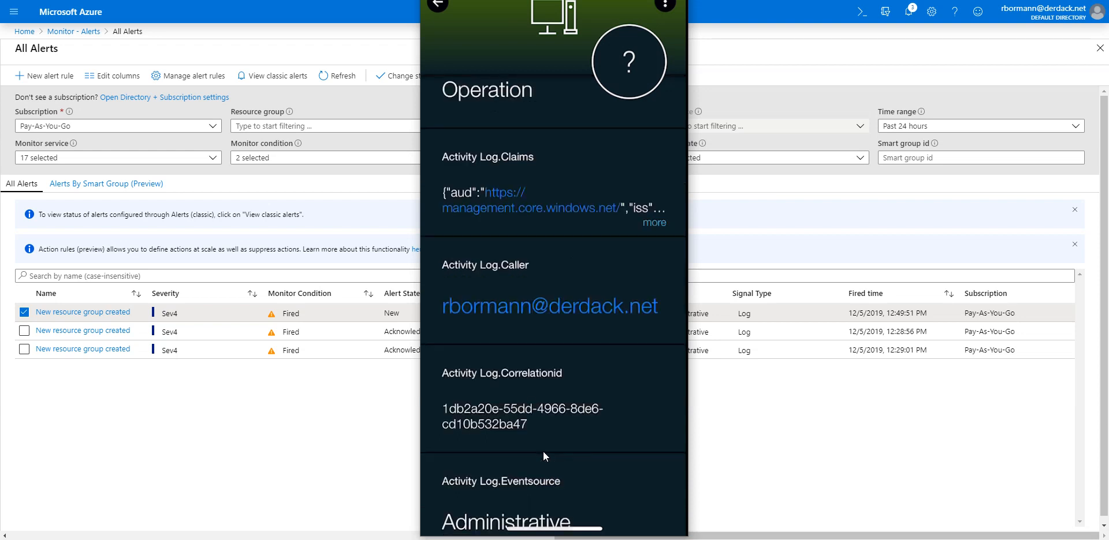
scroll(542, 451, "up", 1)
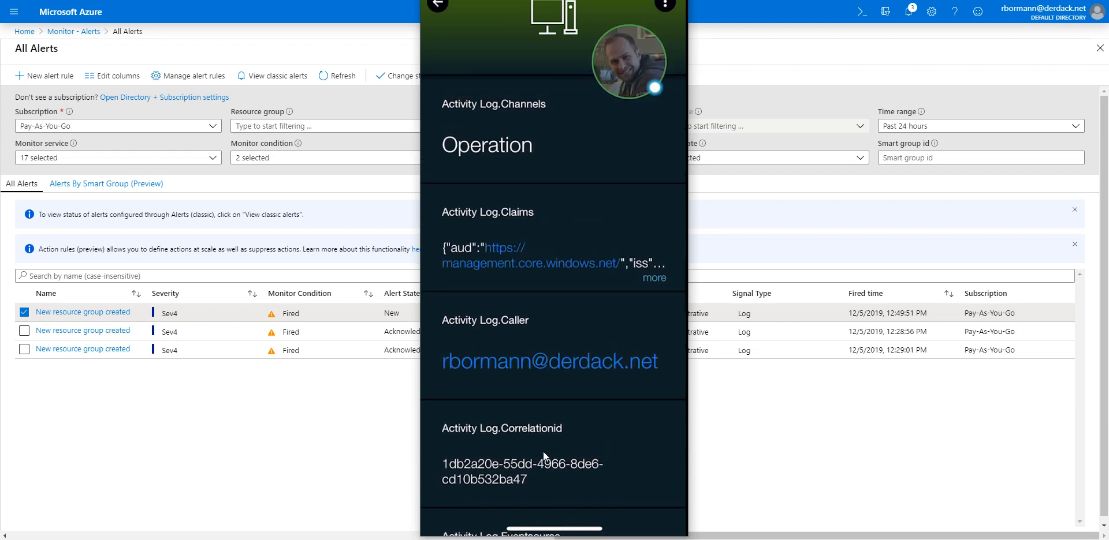
- Refresh the Azure alert list, view the summary of the alert fired at 12:49:51 PM and close it again
left_click(365, 442)
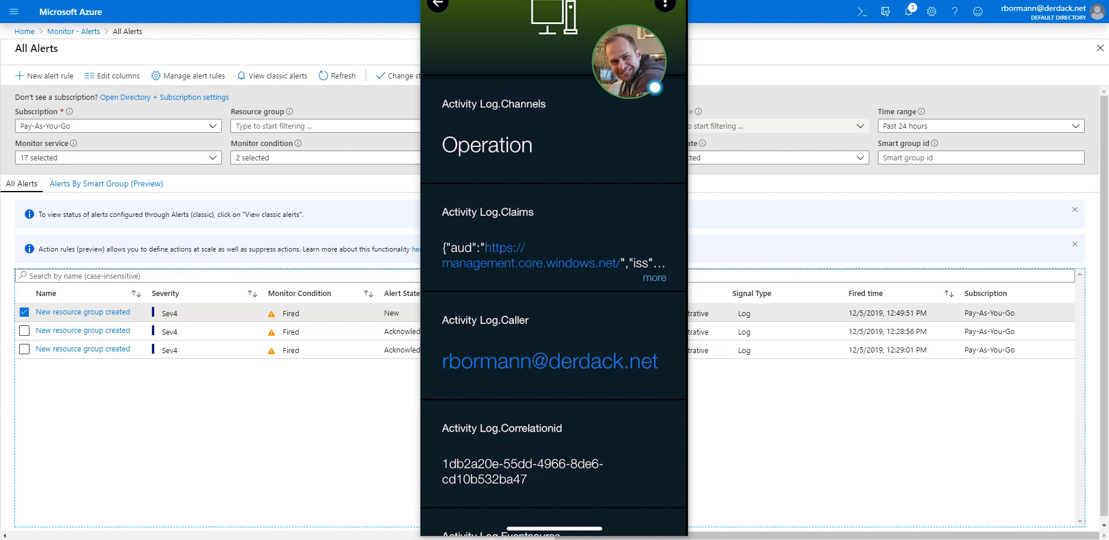
left_click(339, 78)
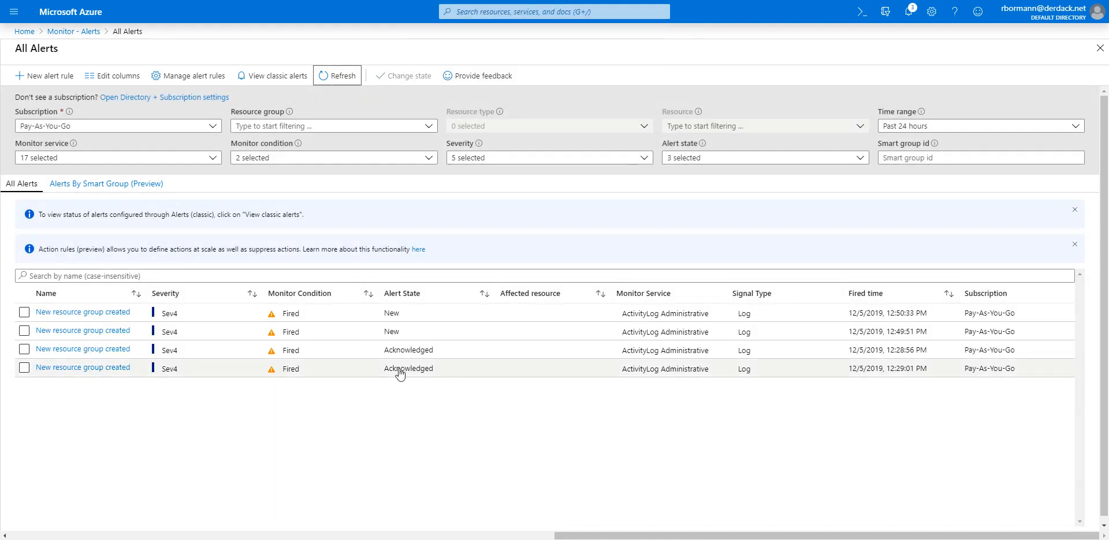
left_click(427, 337)
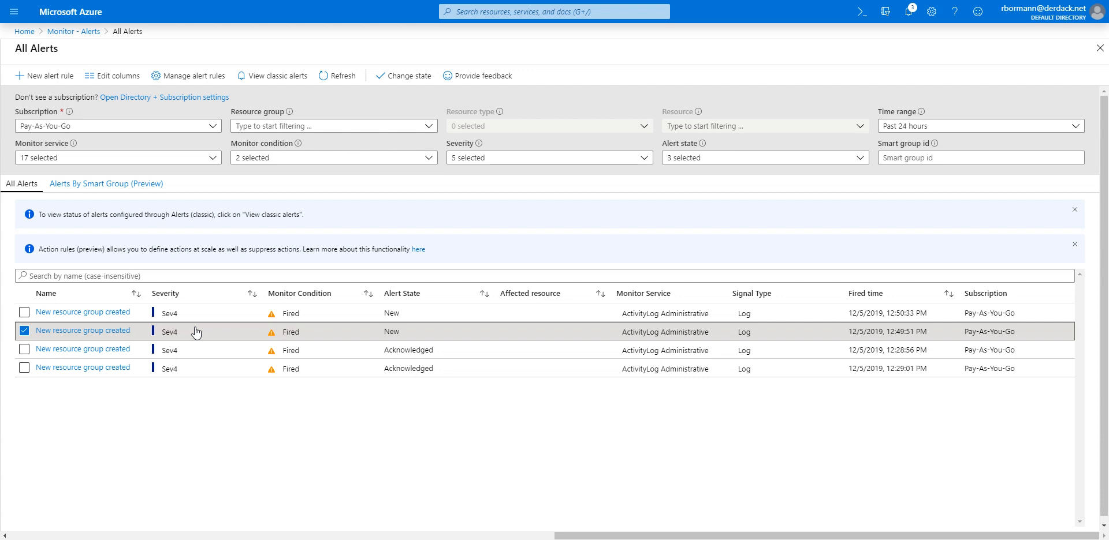
left_click(126, 332)
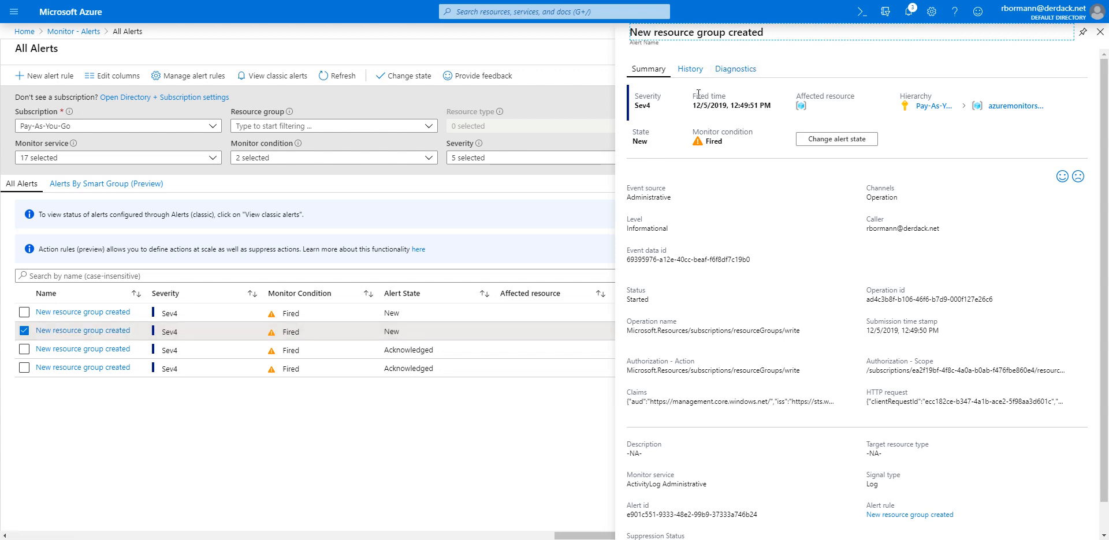
left_click(1104, 37)
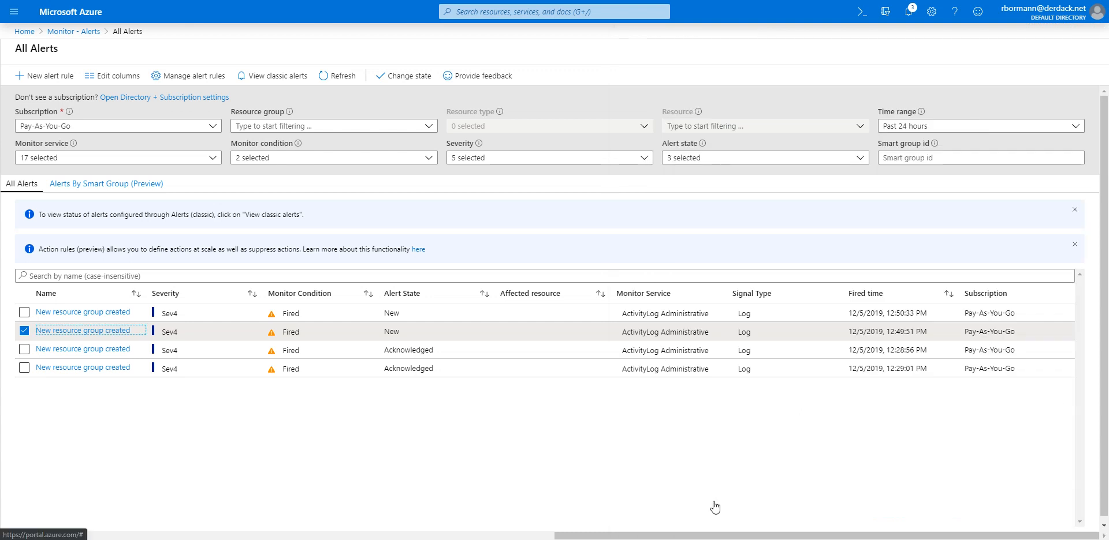
- Bring up the mirrored SIGNL4 phone window to view the alert's details, return to the Azure alert list and refresh it repeatedly
left_click(516, 535)
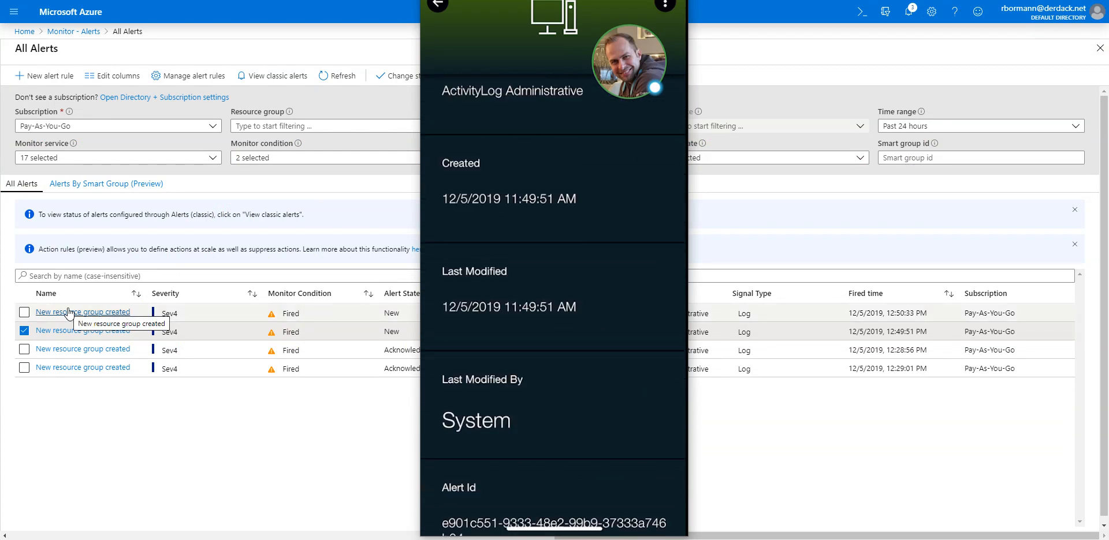
left_click(304, 465)
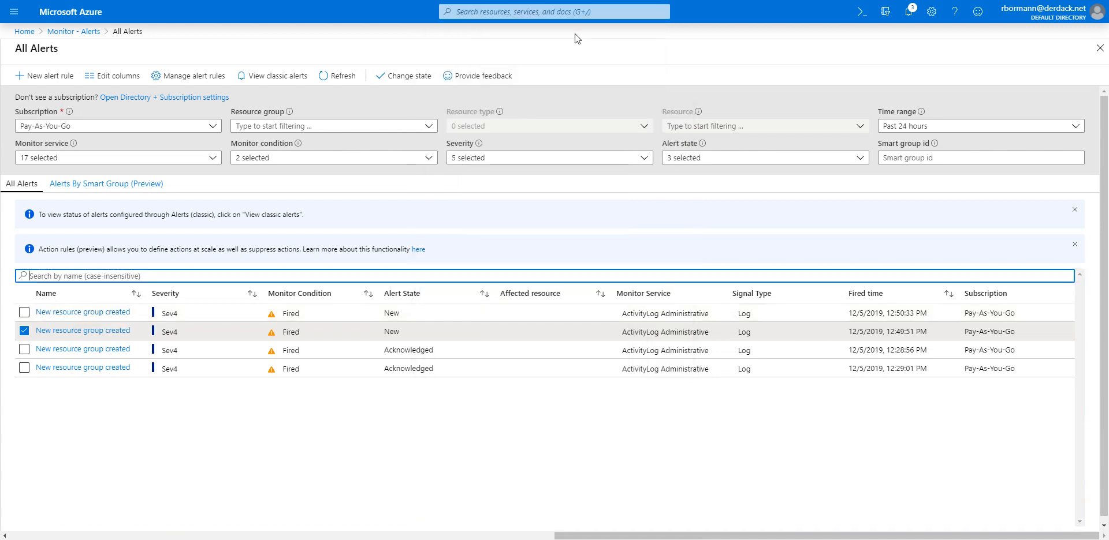
left_click(338, 81)
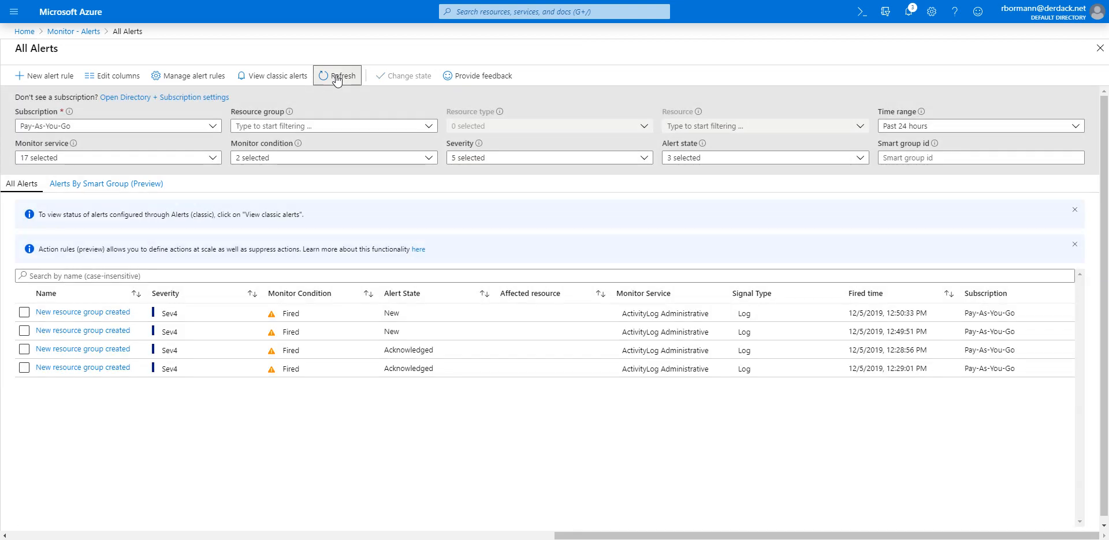
left_click(337, 80)
left_click(337, 77)
left_click(337, 80)
left_click(334, 79)
left_click(339, 75)
left_click(334, 84)
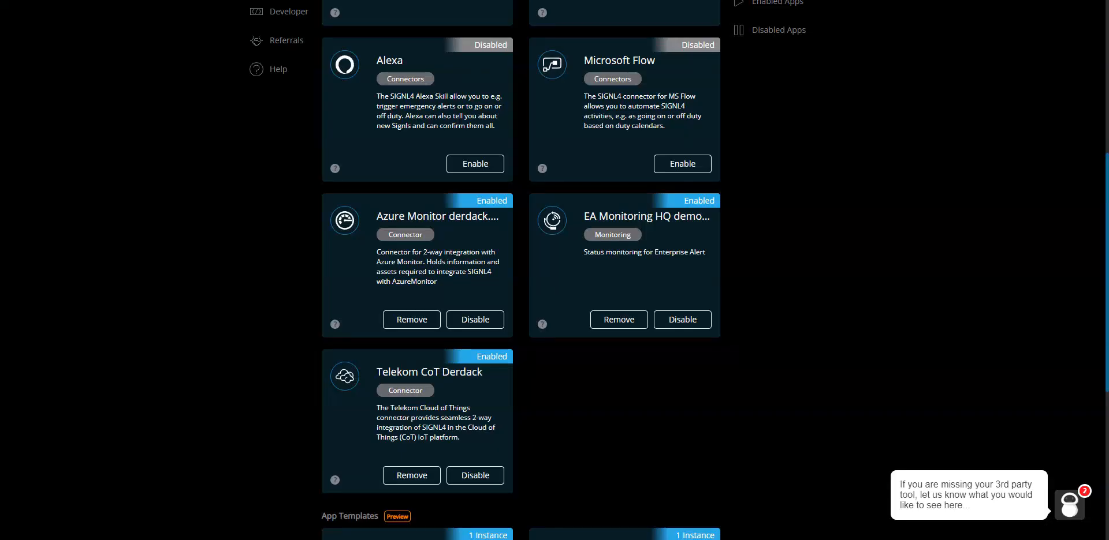
scroll(801, 129, "up", 4)
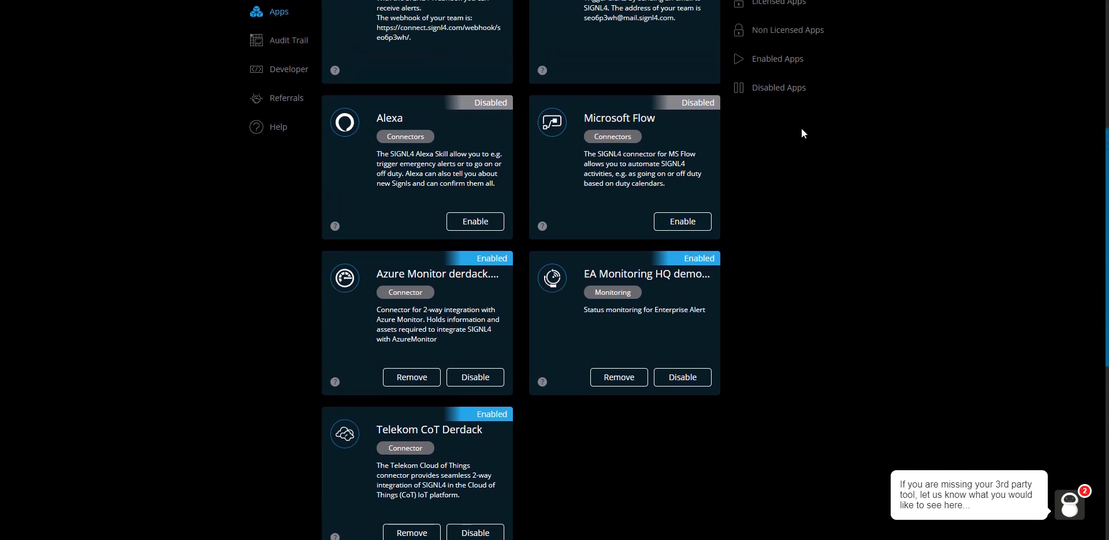
scroll(802, 128, "down", 2)
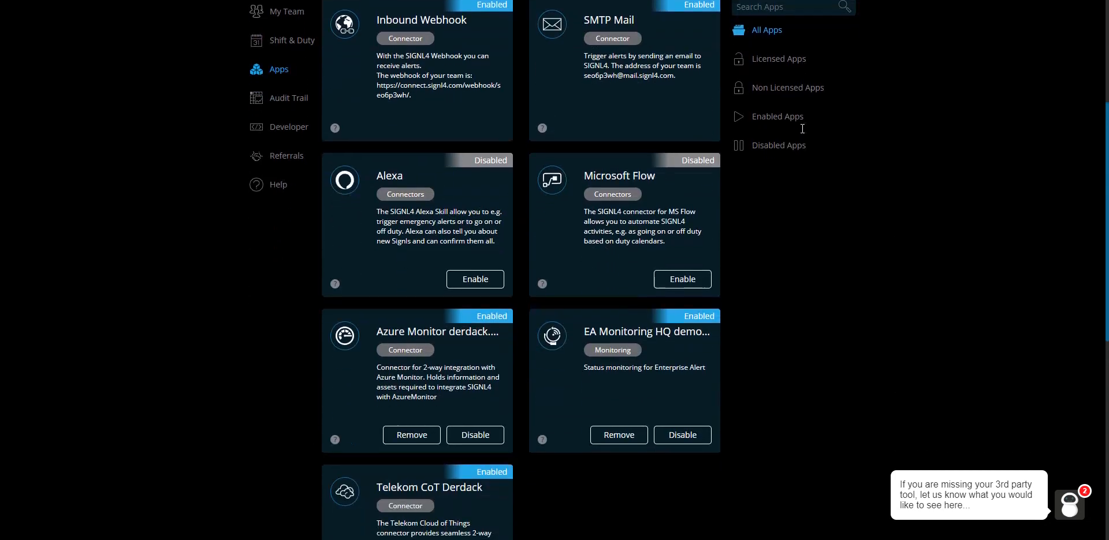
scroll(801, 128, "down", 1)
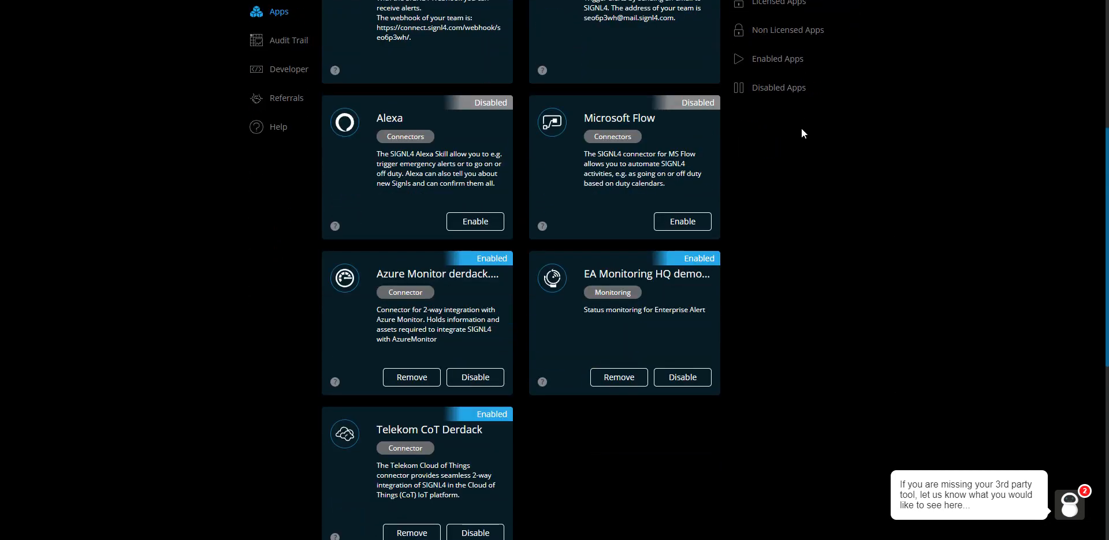
scroll(801, 128, "up", 1)
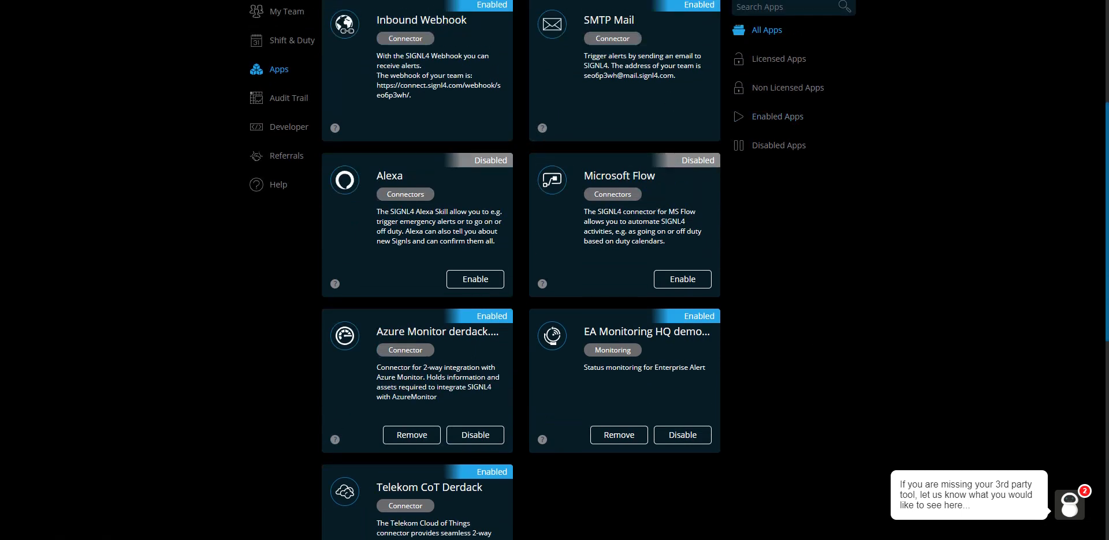
right_click(808, 539)
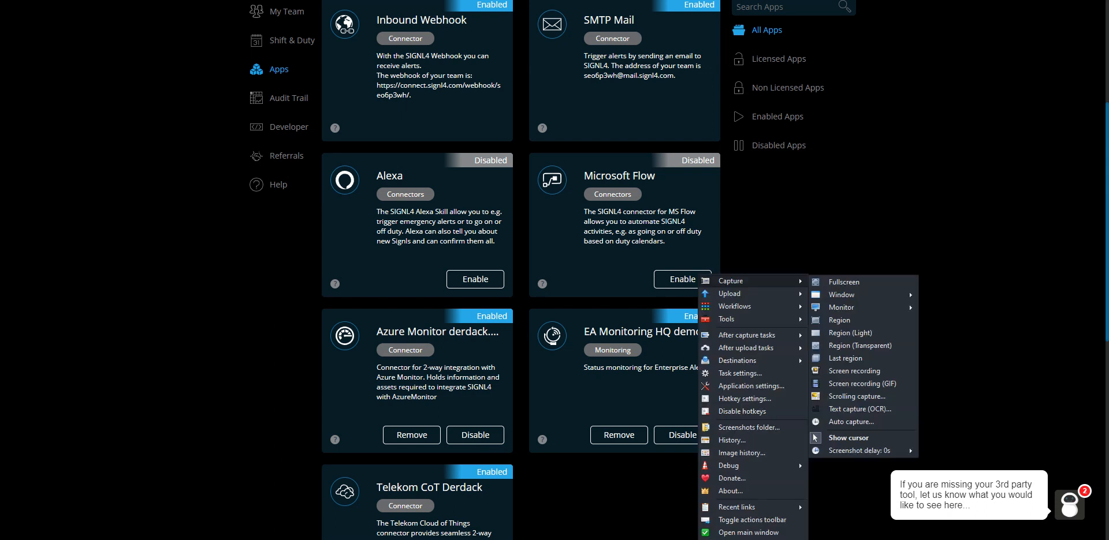
mouse_move(759, 301)
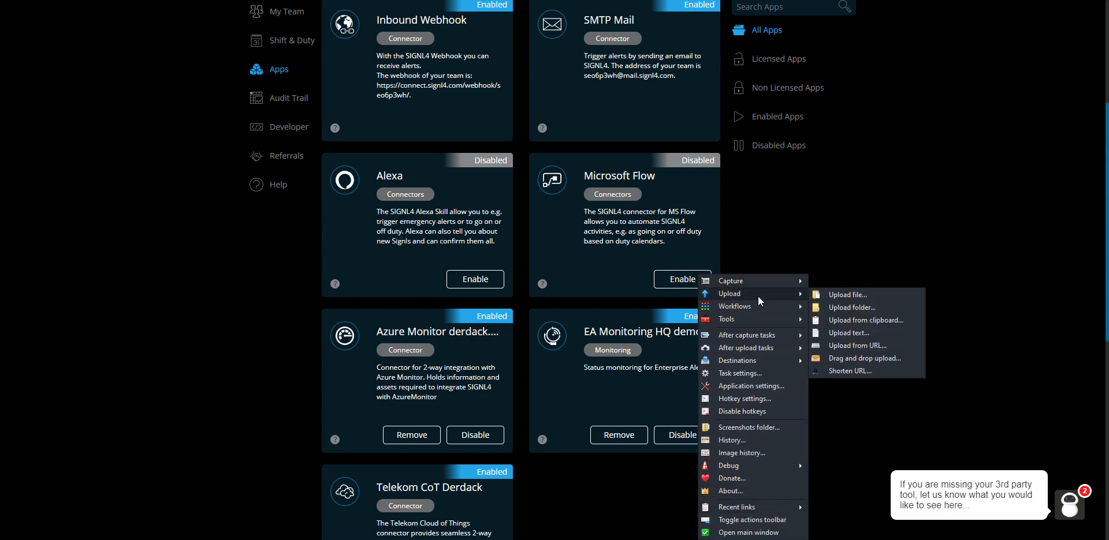
right_click(823, 539)
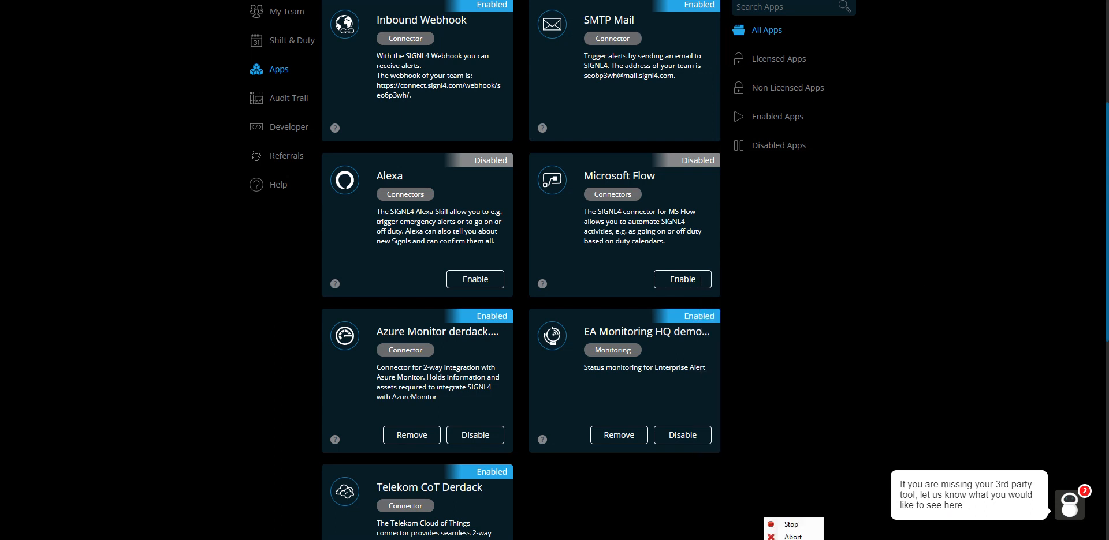